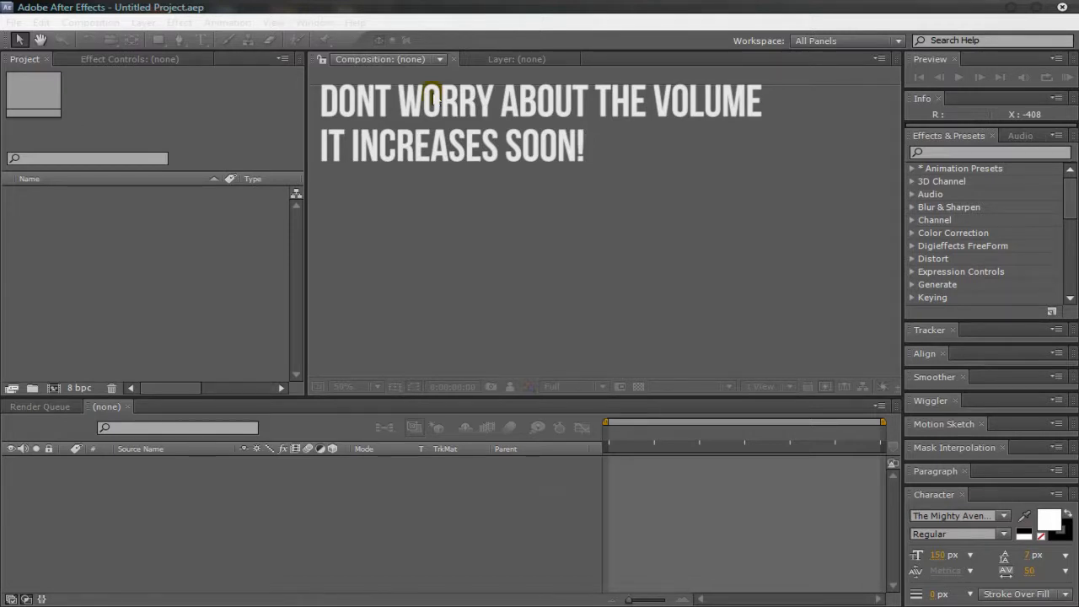
Step: Create a 1280 x 720 composition named Sync at 29.97 fps with a 30-second duration
{"action": "right_click", "coordinate": [163, 215]}
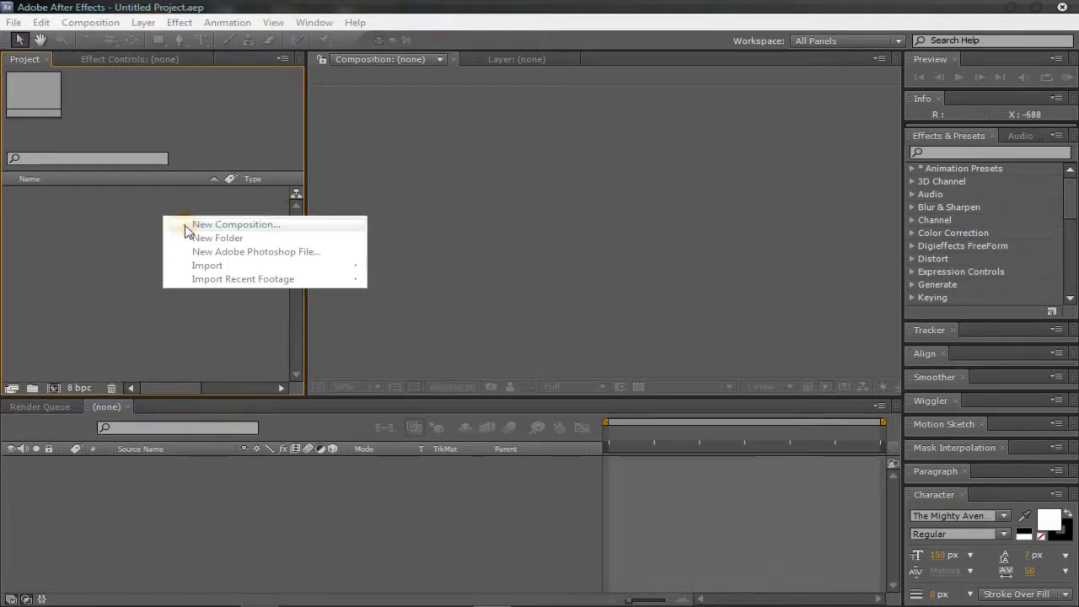
{"action": "left_click", "coordinate": [185, 223]}
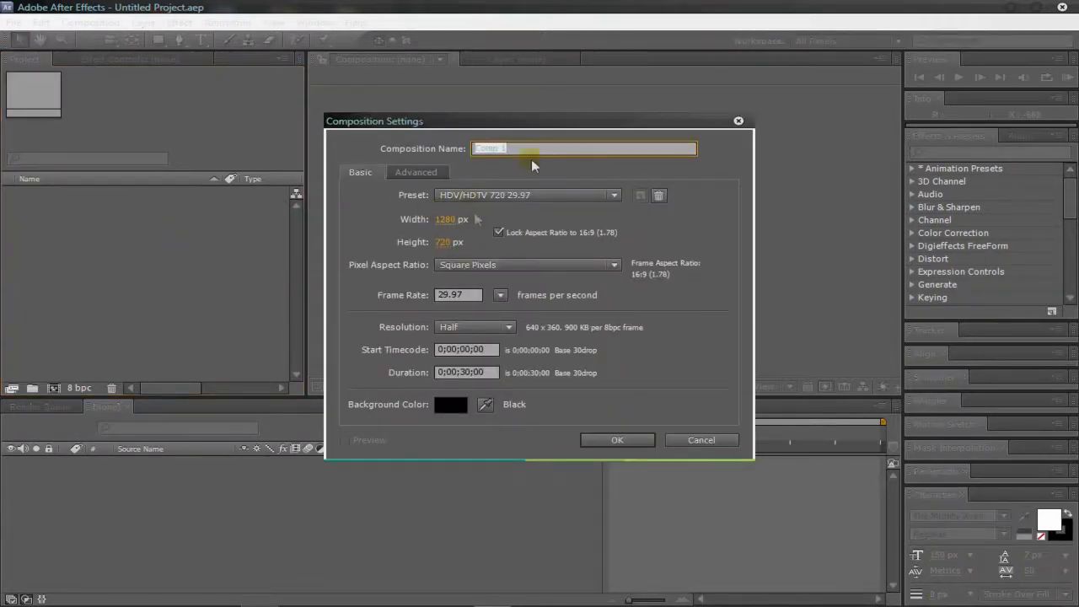
{"action": "type", "text": "Sync"}
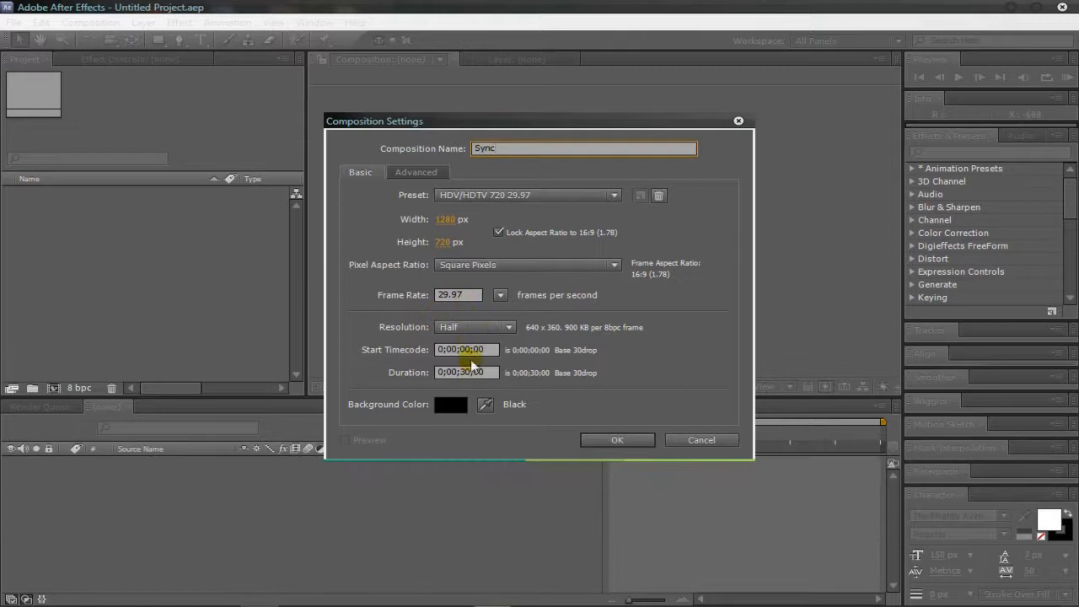
{"action": "left_click", "coordinate": [620, 440]}
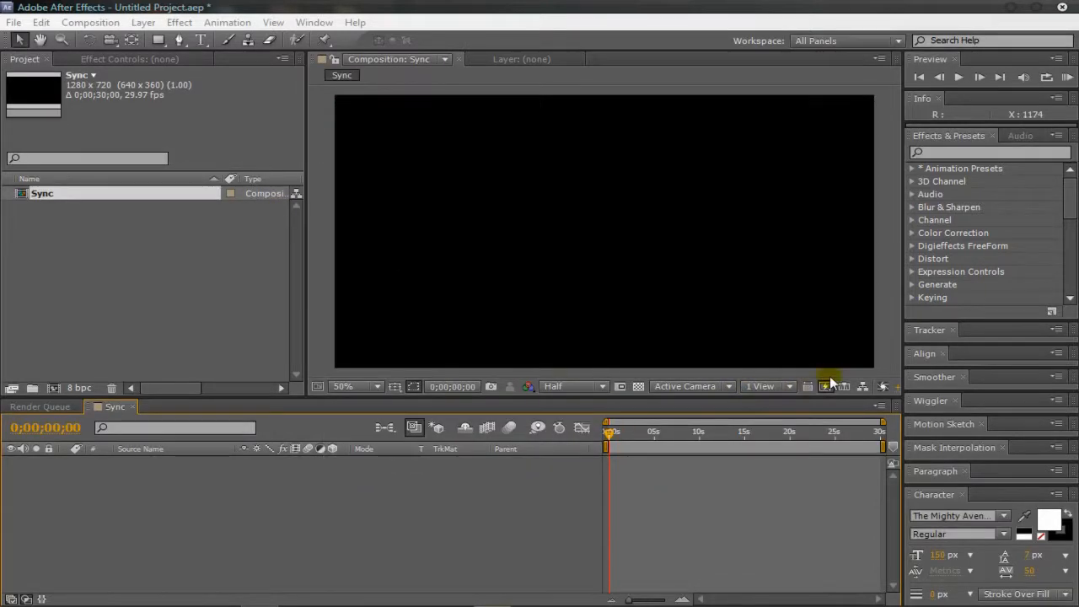
Step: Import Need Your Heart Ft Kai.mp3 from the Downloads folder and add it as a layer in the Sync composition
{"action": "right_click", "coordinate": [113, 230]}
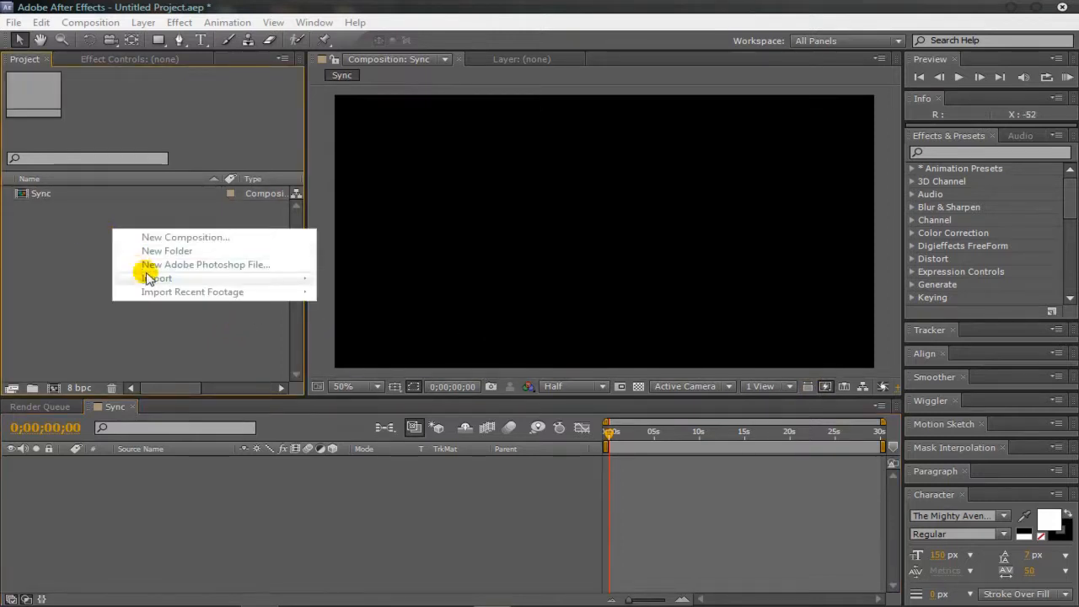
{"action": "mouse_move", "coordinate": [152, 277]}
{"action": "left_click", "coordinate": [434, 279]}
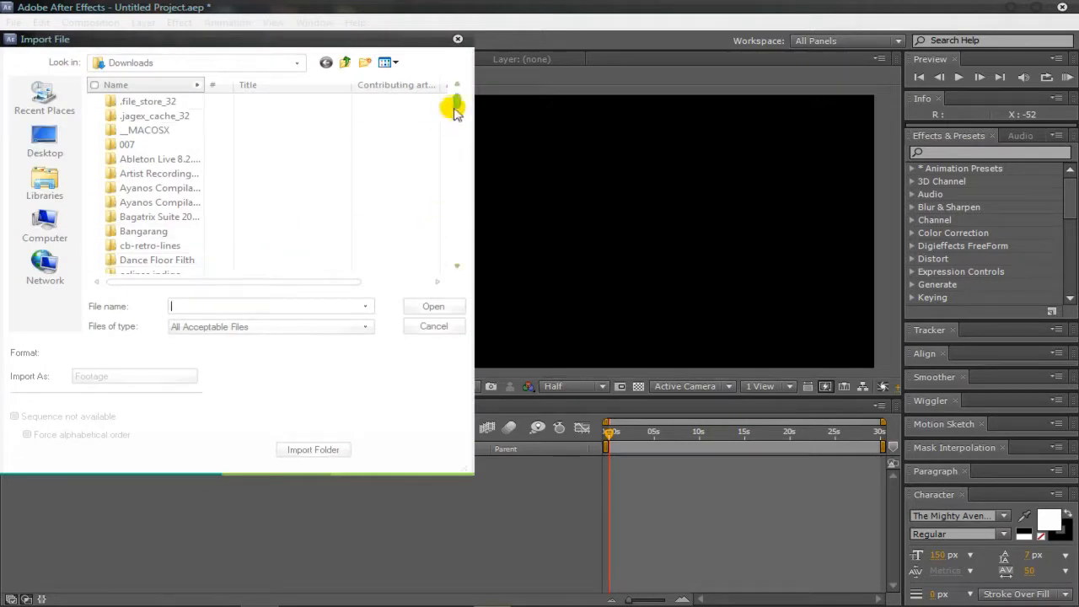
{"action": "left_click_drag", "start_coordinate": [455, 106], "coordinate": [455, 164]}
{"action": "left_click", "coordinate": [270, 306]}
{"action": "type", "text": "nee"}
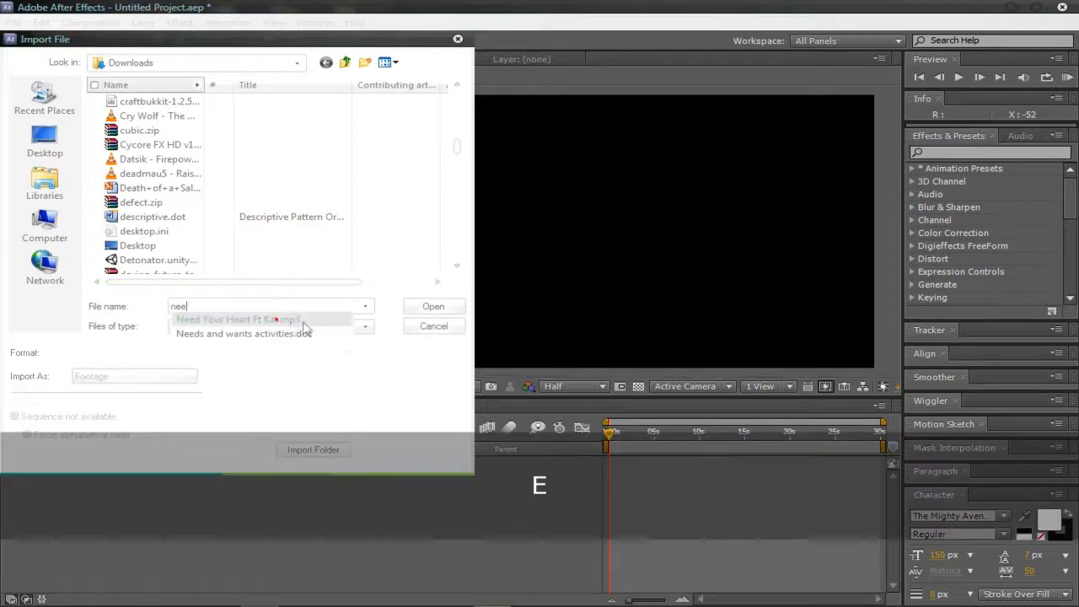
{"action": "left_click", "coordinate": [278, 320]}
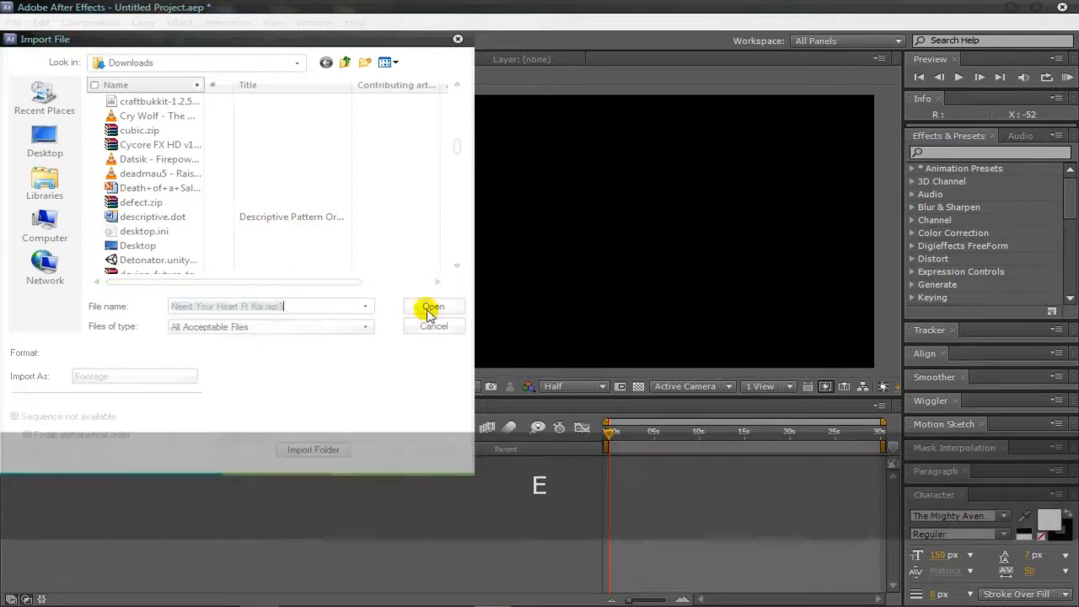
{"action": "left_click", "coordinate": [426, 310]}
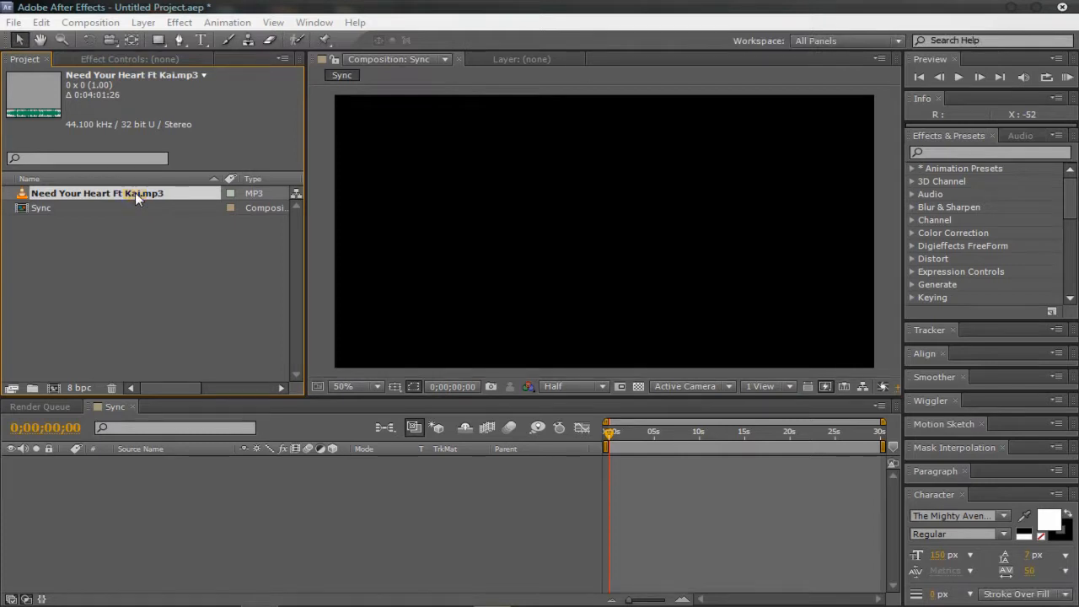
{"action": "left_click_drag", "start_coordinate": [135, 196], "coordinate": [291, 500]}
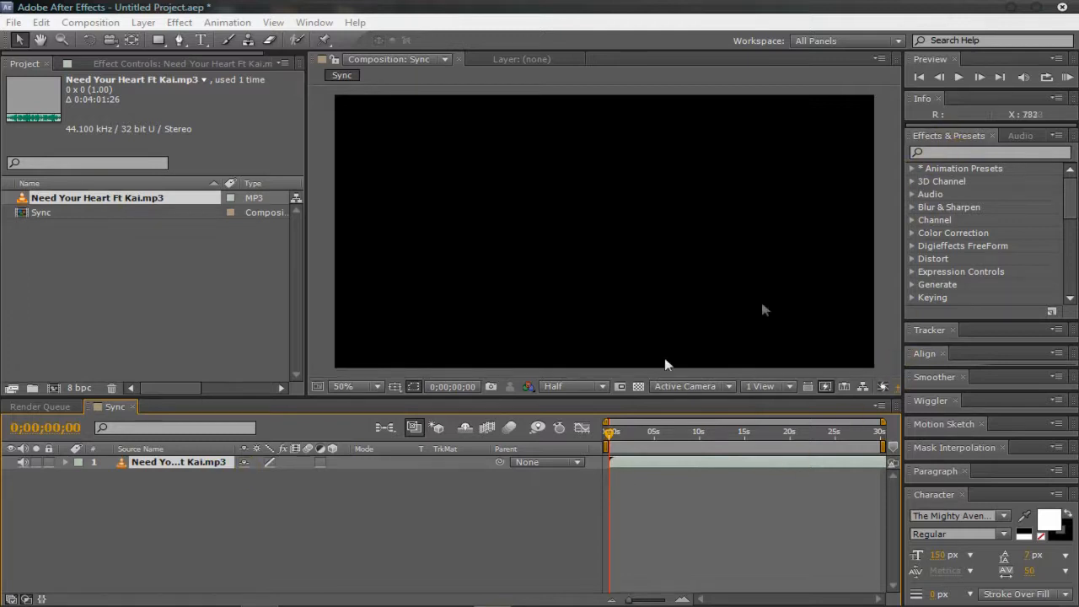
{"action": "right_click", "coordinate": [285, 490]}
{"action": "mouse_move", "coordinate": [373, 366]}
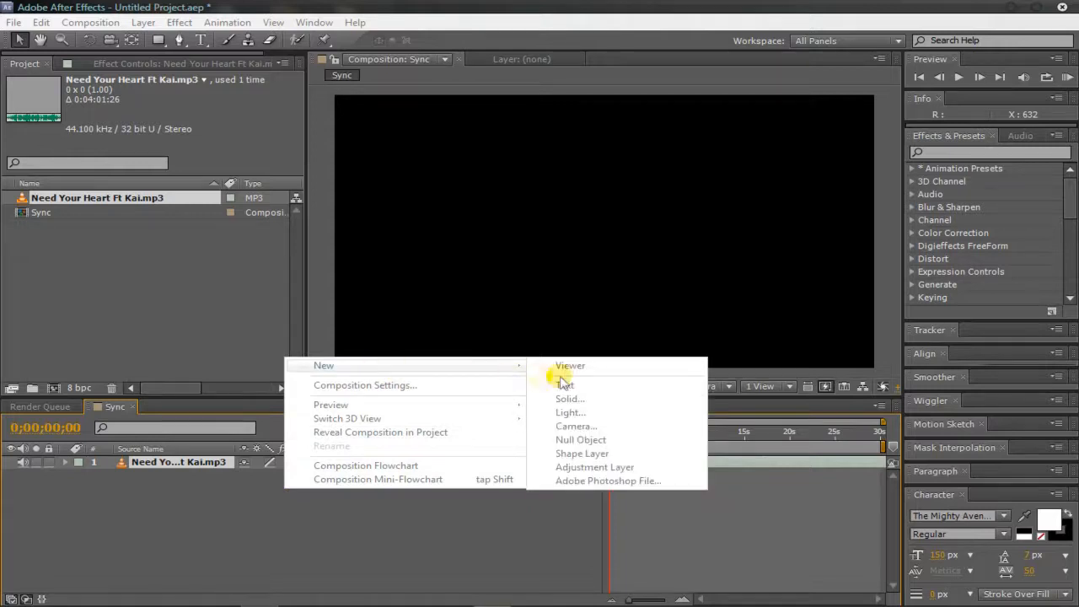
{"action": "left_click", "coordinate": [187, 534]}
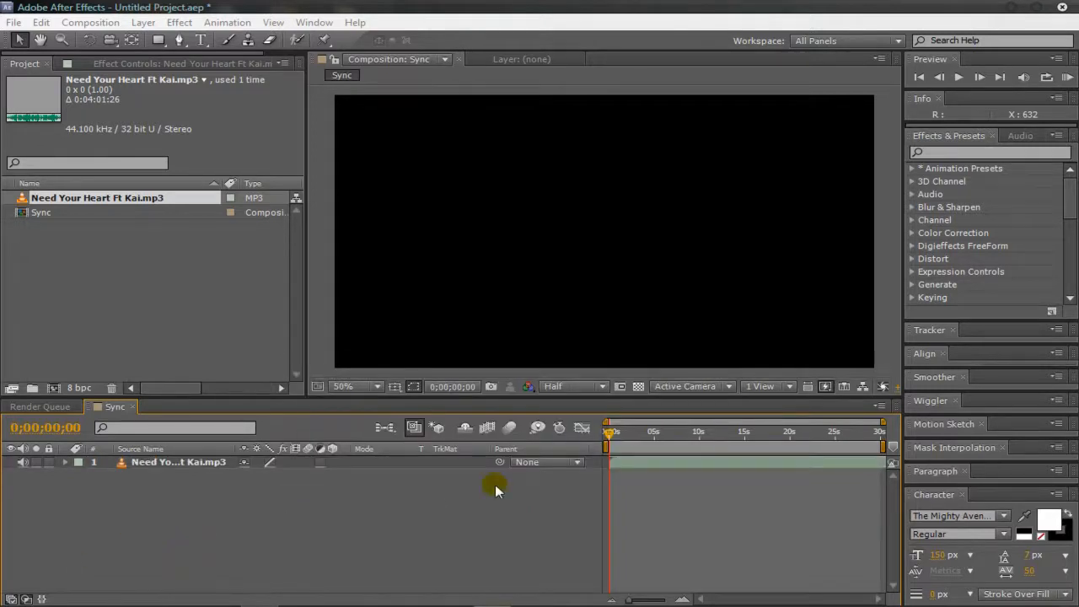
Step: Create a dark gray 1280 x 720 px solid layer in the Sync composition
{"action": "key", "text": "ctrl+y"}
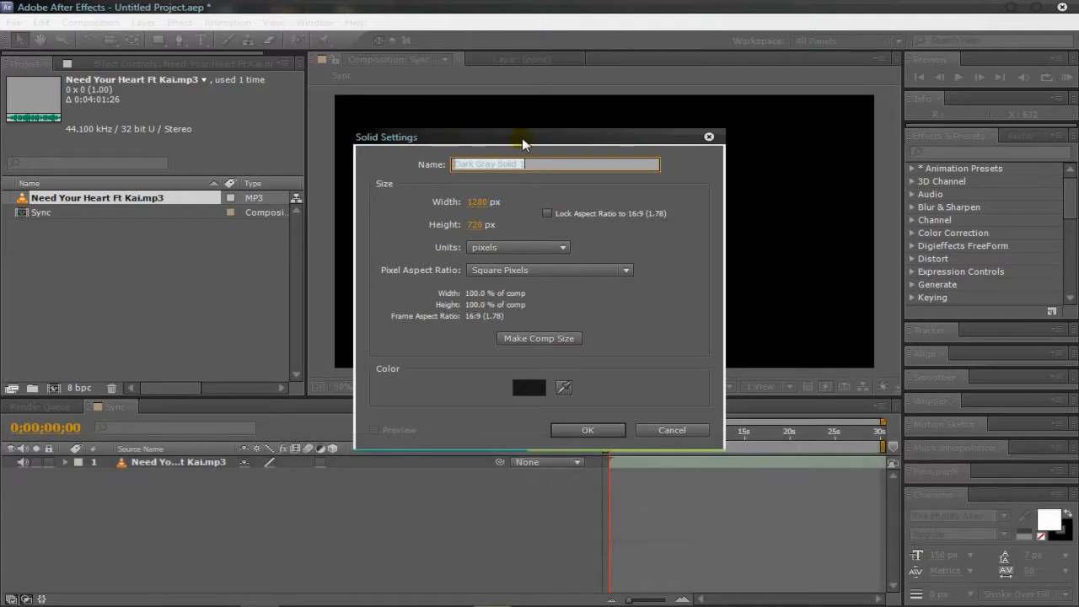
{"action": "left_click", "coordinate": [527, 395]}
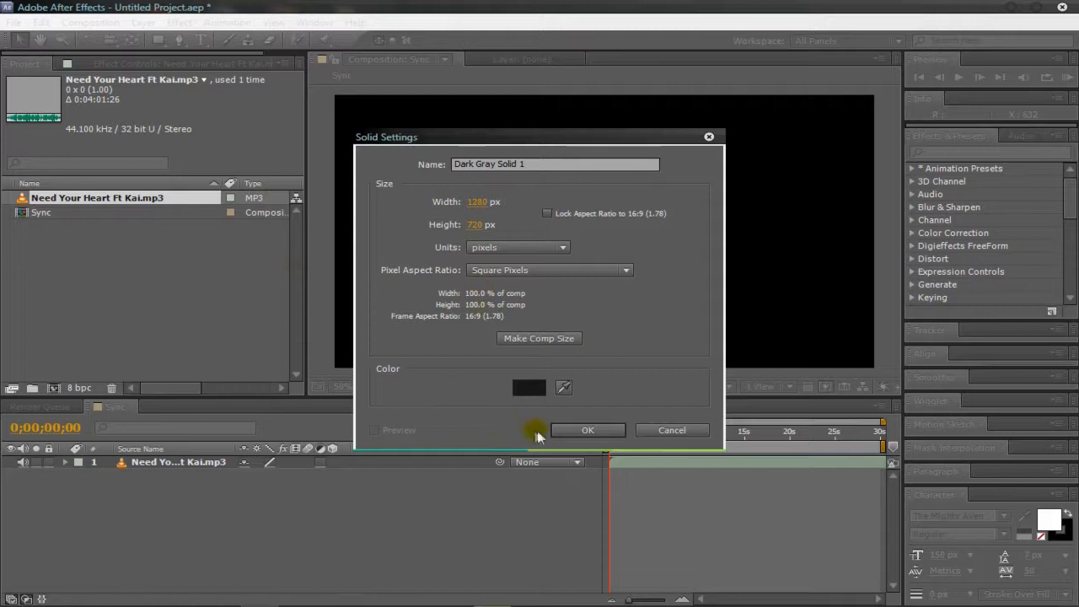
{"action": "left_click", "coordinate": [590, 429]}
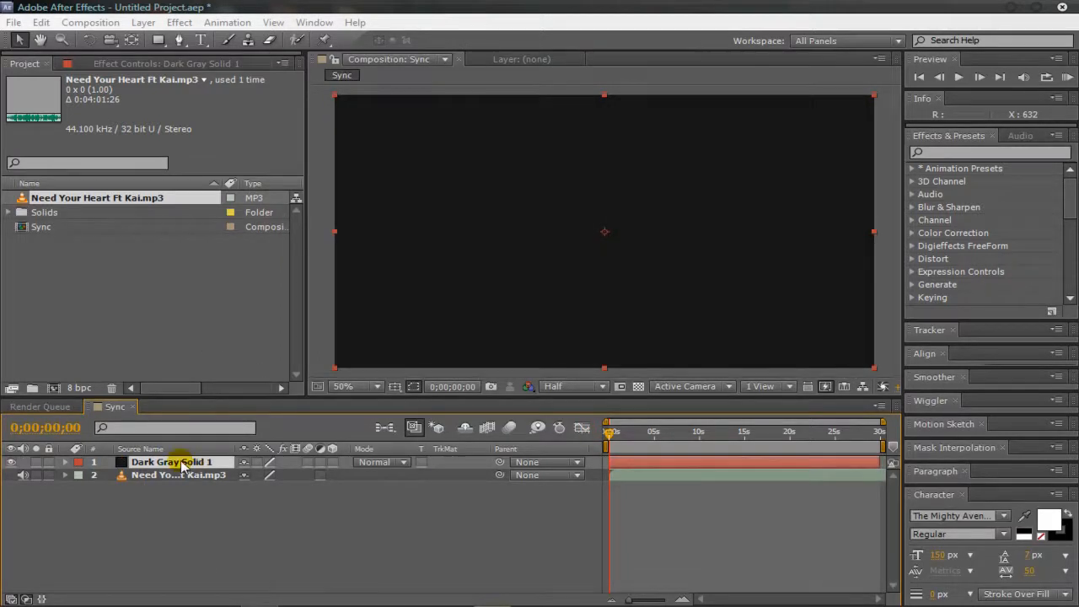
Step: Rename the dark gray solid layer as Sync Layer
{"action": "key", "text": "Return"}
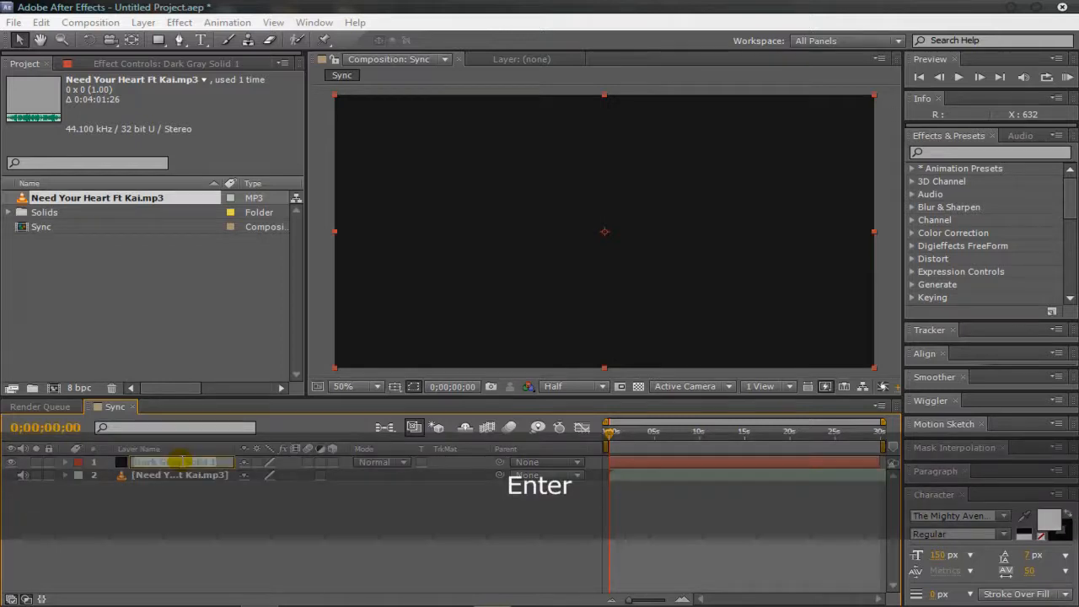
{"action": "type", "text": "Sync"}
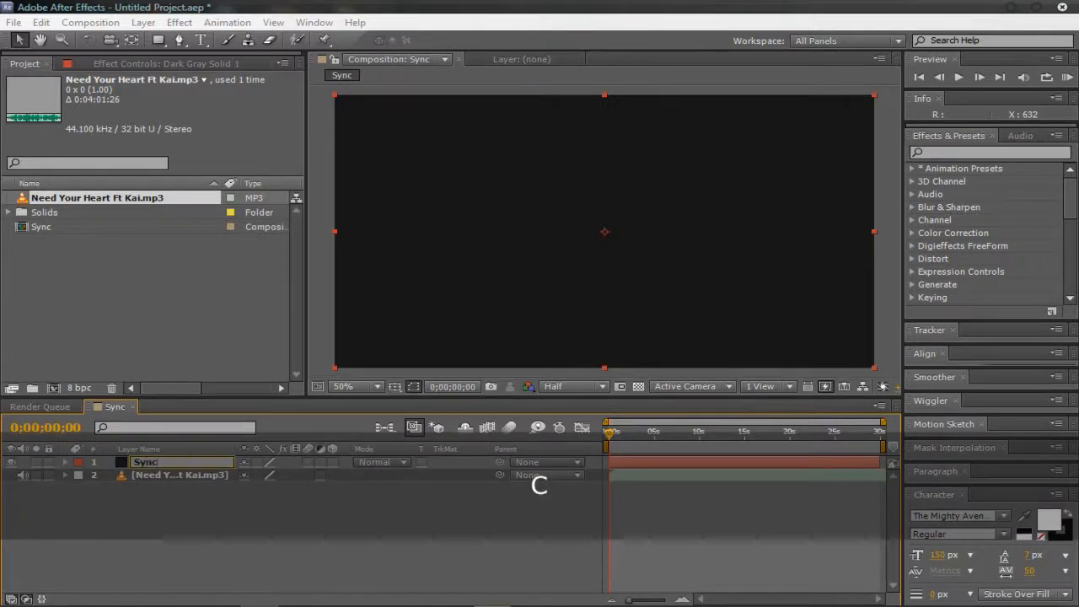
{"action": "key", "text": "Return"}
{"action": "key", "text": "Return"}
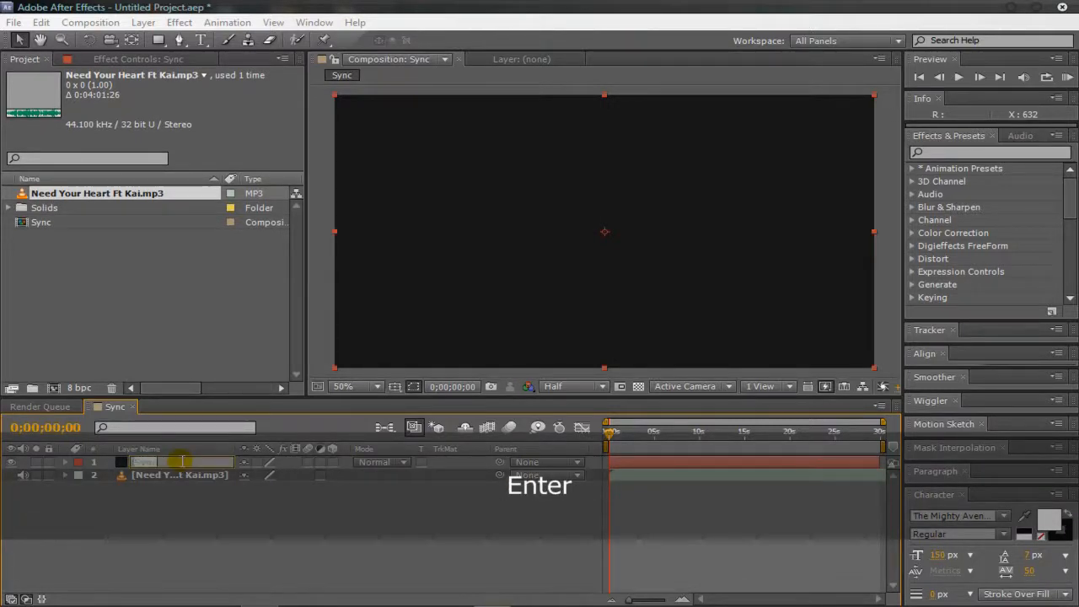
{"action": "type", "text": "Sync La"}
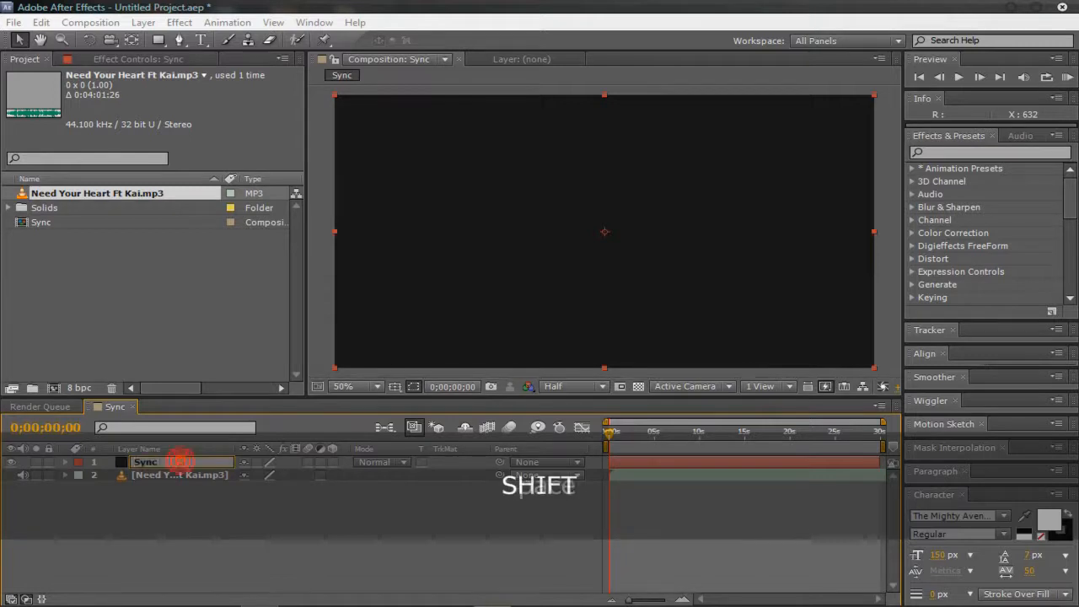
{"action": "type", "text": "yer"}
{"action": "key", "text": "Return"}
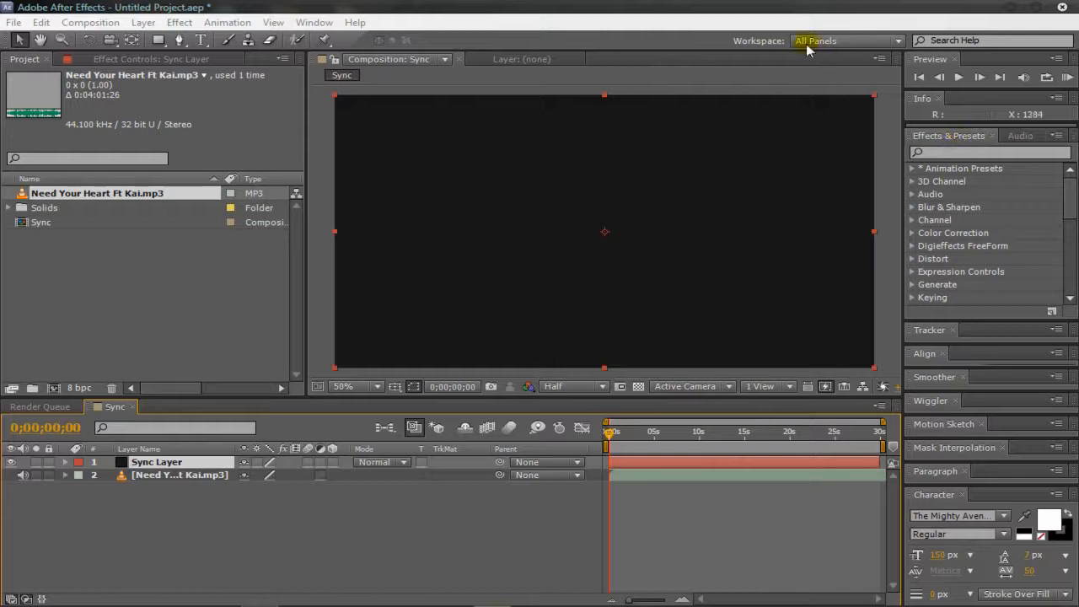
Step: Choose the All Panels workspace, search the effects for "audio" and apply Audio Spectrum to Sync Layer
{"action": "left_click", "coordinate": [847, 40]}
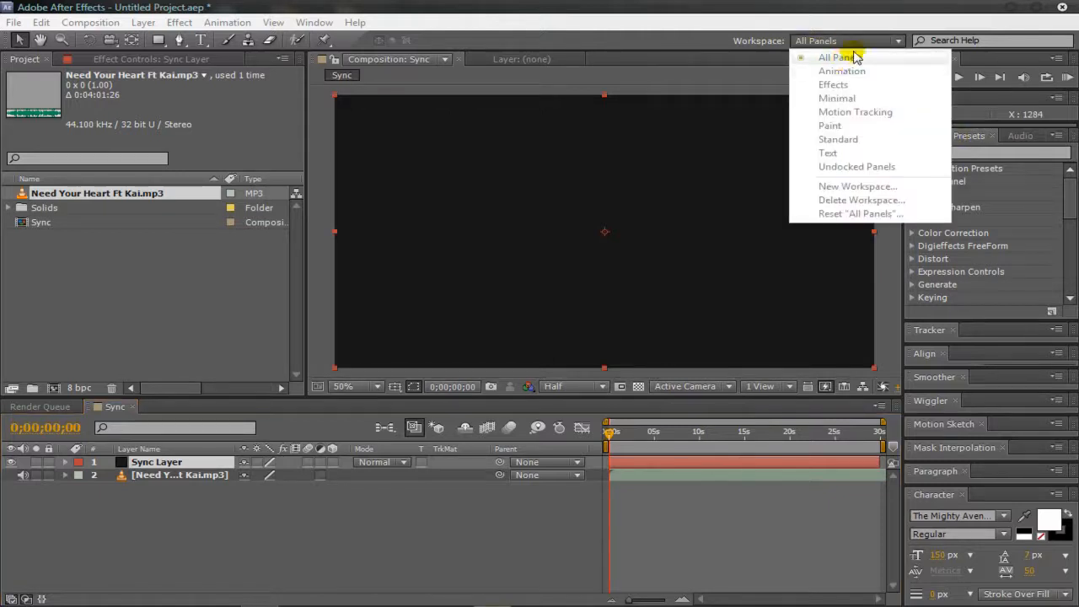
{"action": "left_click", "coordinate": [856, 56]}
{"action": "left_click", "coordinate": [969, 154]}
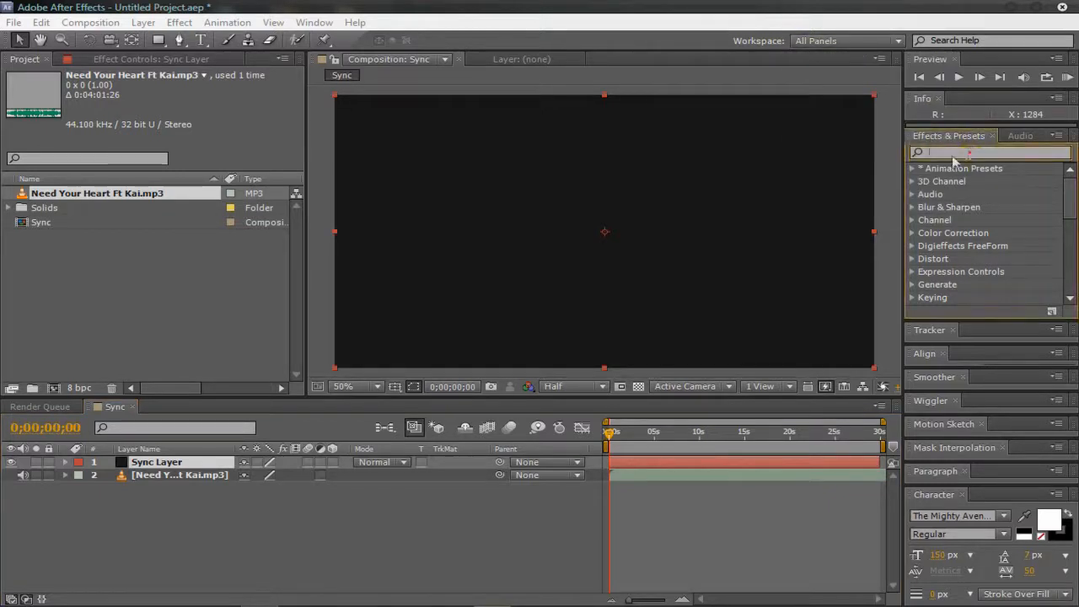
{"action": "left_click", "coordinate": [912, 195]}
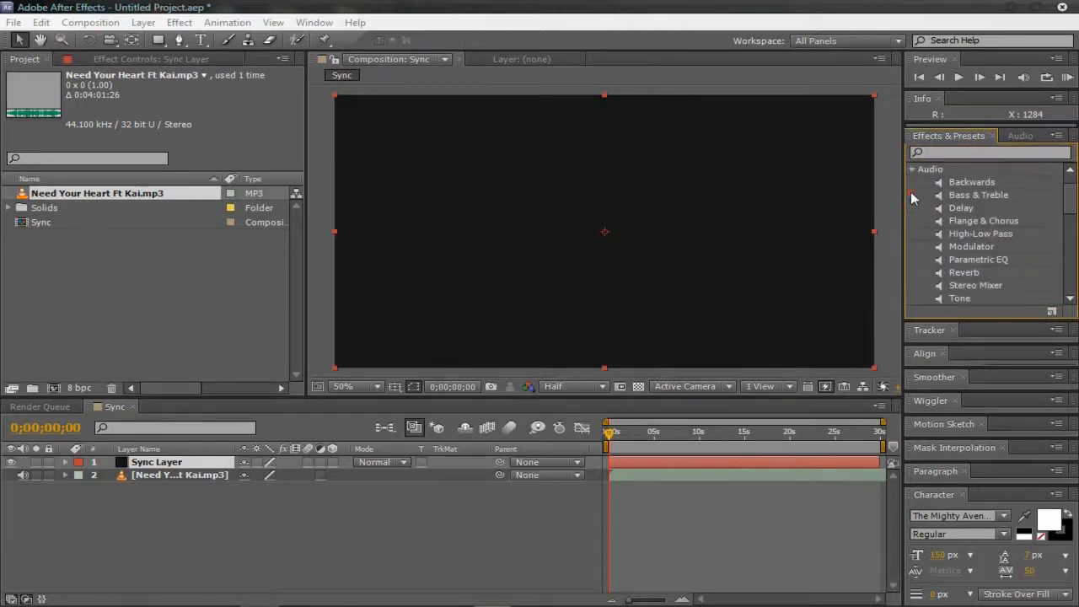
{"action": "left_click", "coordinate": [912, 170]}
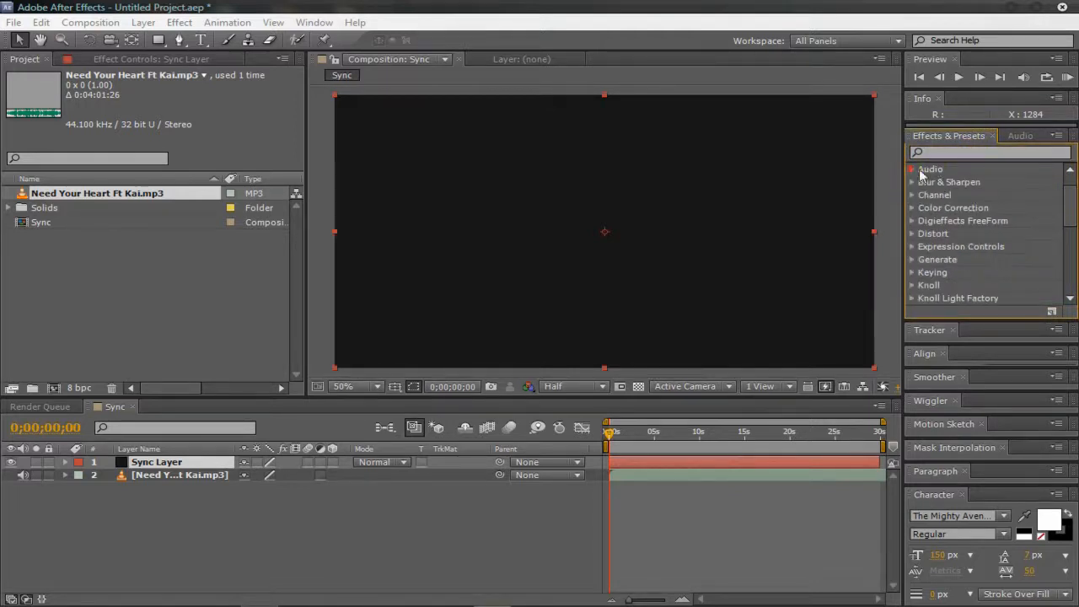
{"action": "left_click", "coordinate": [936, 152]}
{"action": "type", "text": "audio"}
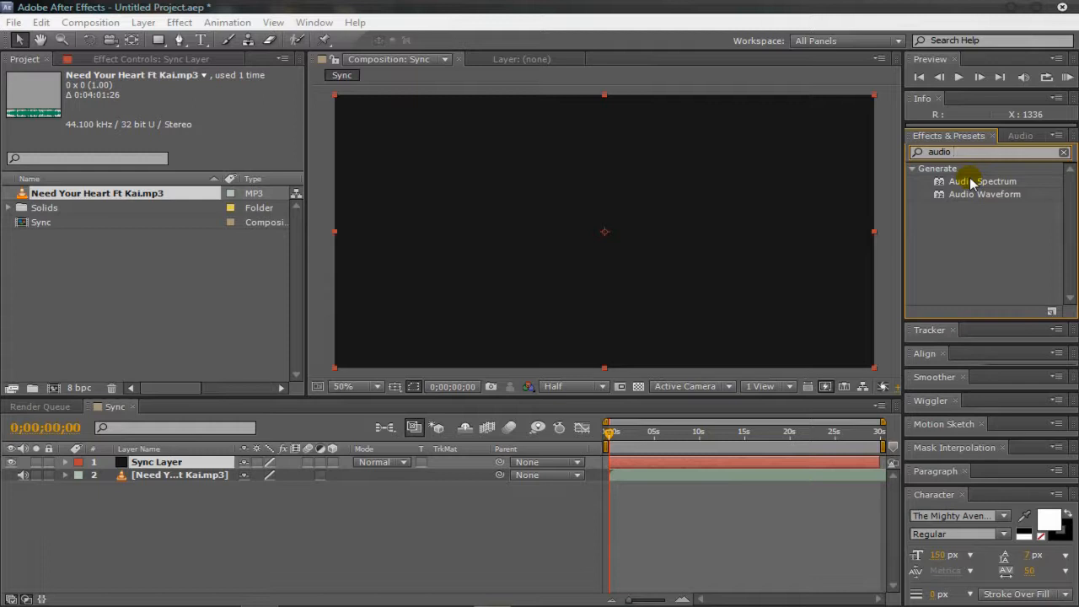
{"action": "left_click_drag", "start_coordinate": [977, 183], "coordinate": [385, 262]}
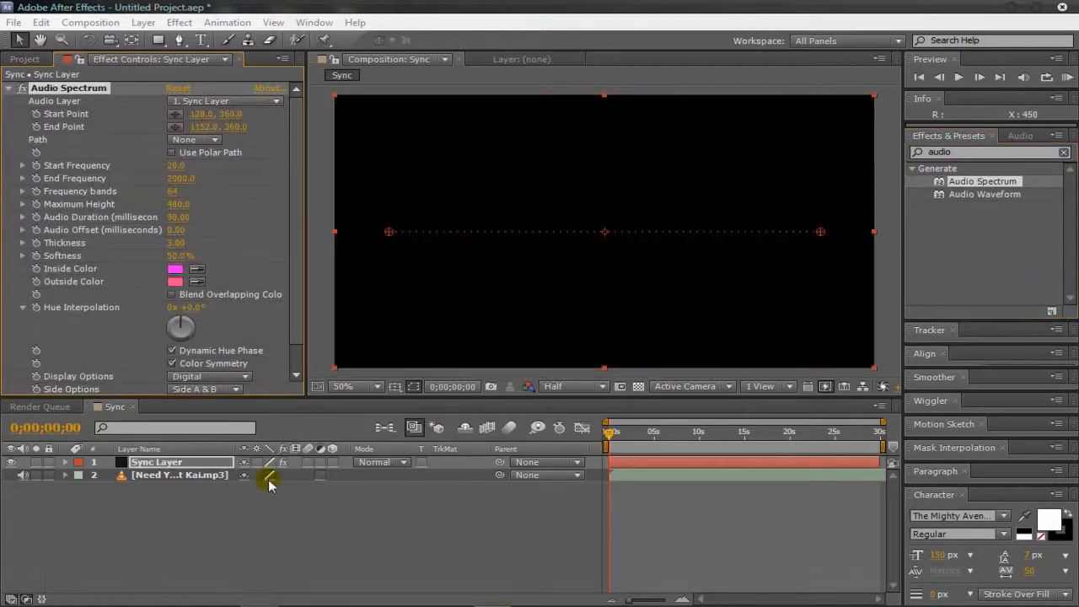
{"action": "key", "text": "ctrl"}
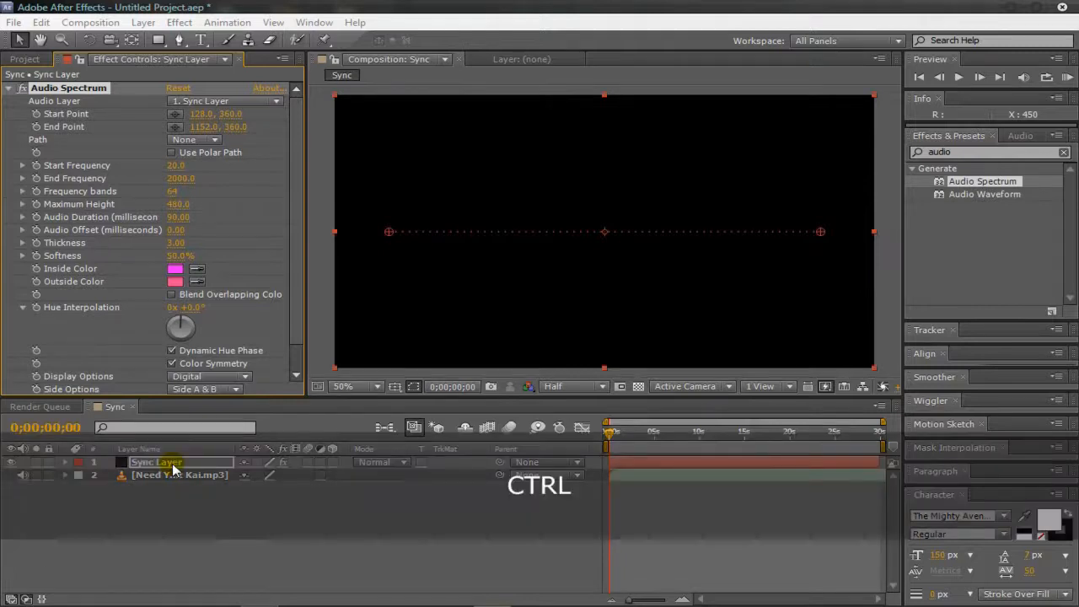
{"action": "key", "text": "ctrl+d"}
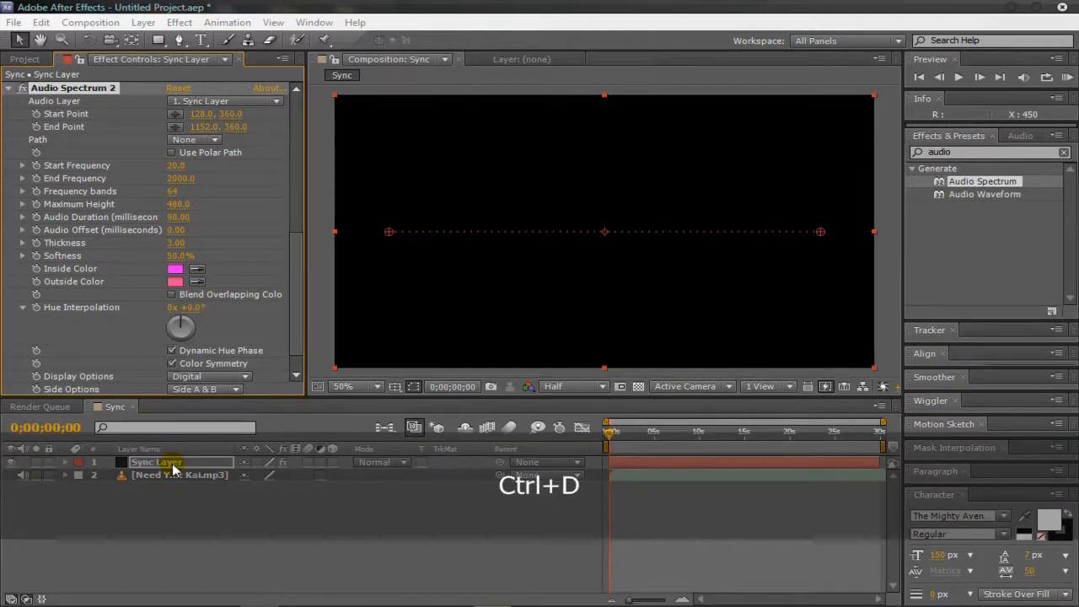
{"action": "key", "text": "ctrl+z"}
Step: Duplicate Sync Layer within the composition by copying and pasting it
{"action": "left_click", "coordinate": [173, 462]}
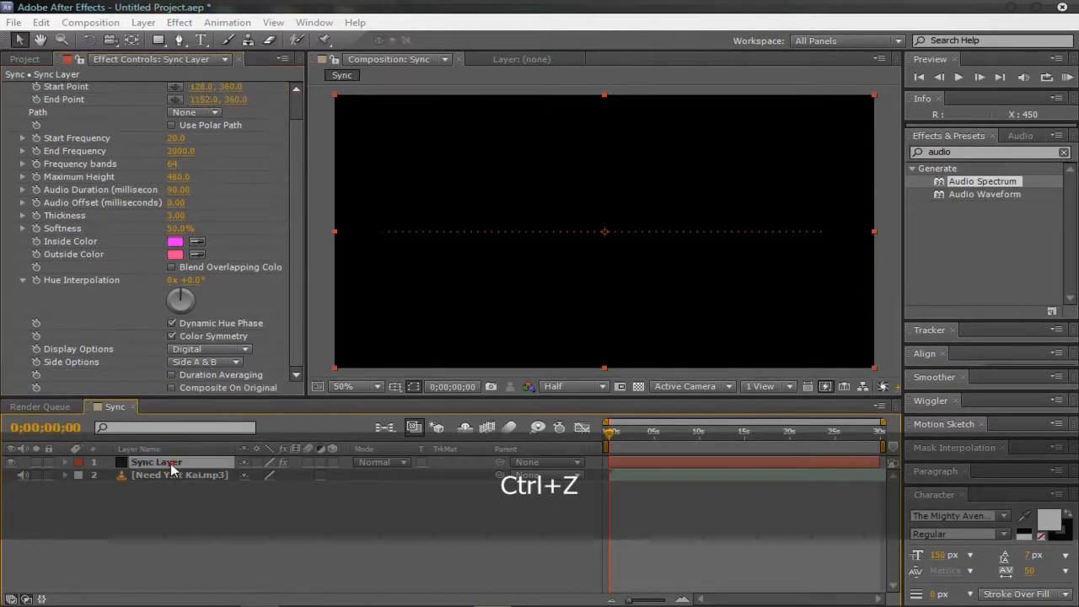
{"action": "key", "text": "ctrl+c"}
{"action": "key", "text": "ctrl+v"}
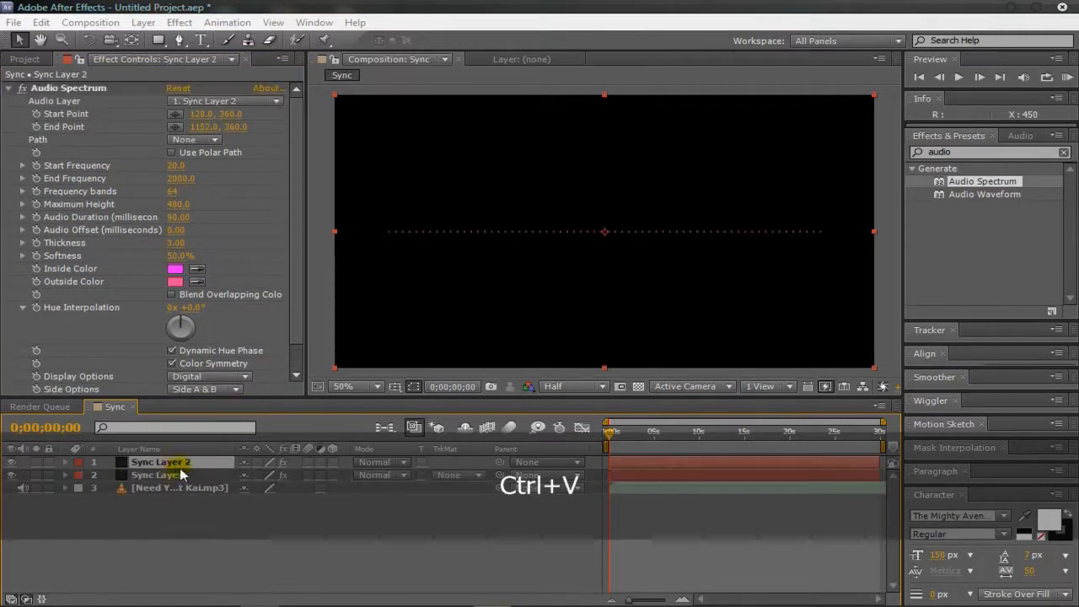
Step: Replace the Audio Spectrum effect on the duplicated Sync Layer with the Audio Waveform effect
{"action": "left_click", "coordinate": [82, 98]}
{"action": "left_click", "coordinate": [83, 89]}
{"action": "key", "text": "Delete"}
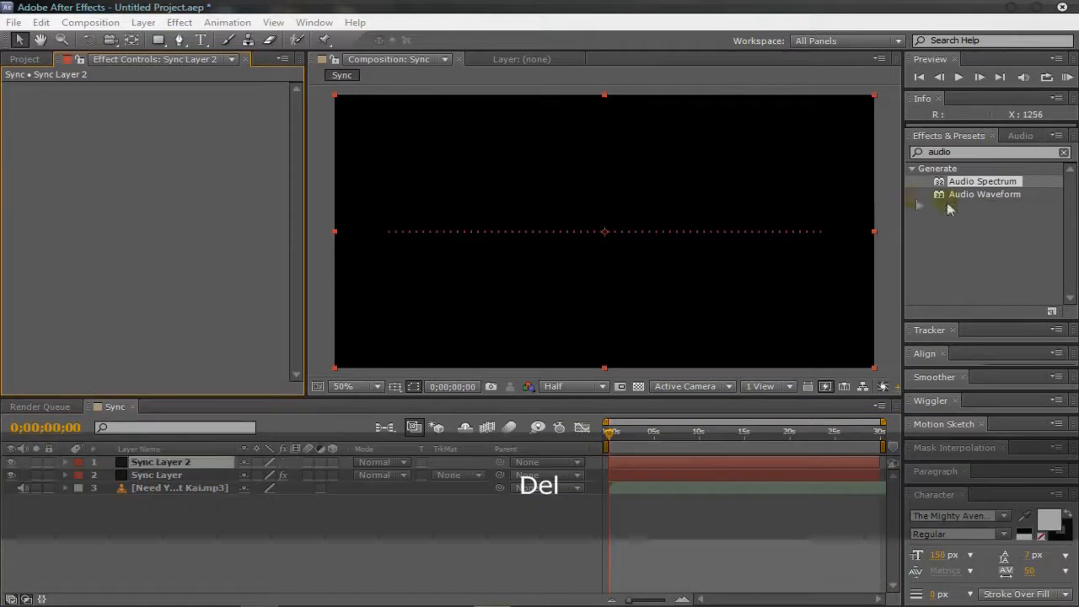
{"action": "left_click_drag", "start_coordinate": [1000, 199], "coordinate": [539, 305]}
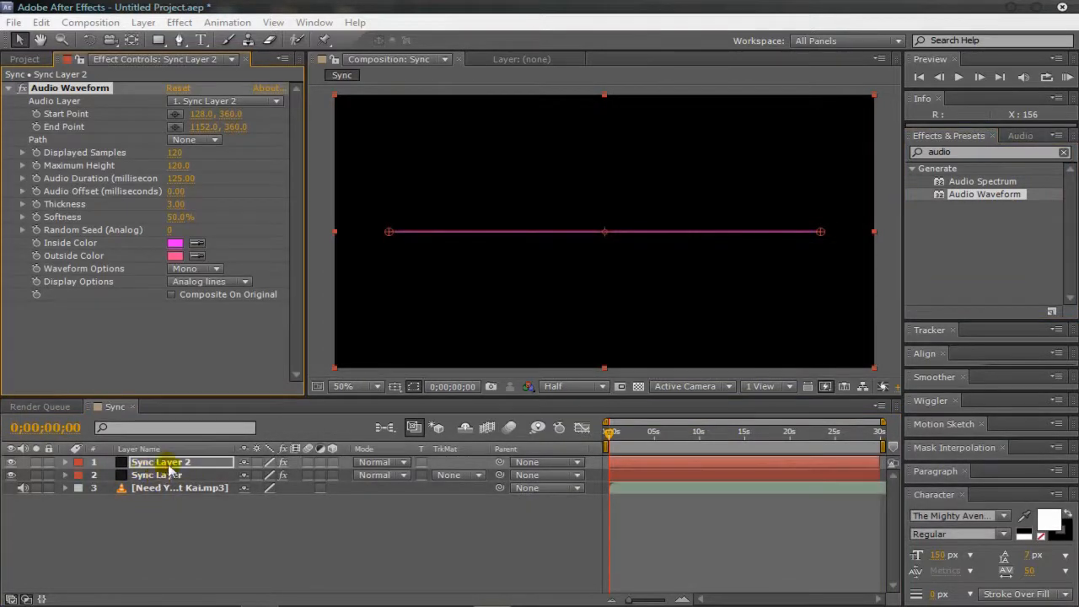
Step: Rename the Sync Layer 2 layer as Sync Waveform
{"action": "key", "text": "Return"}
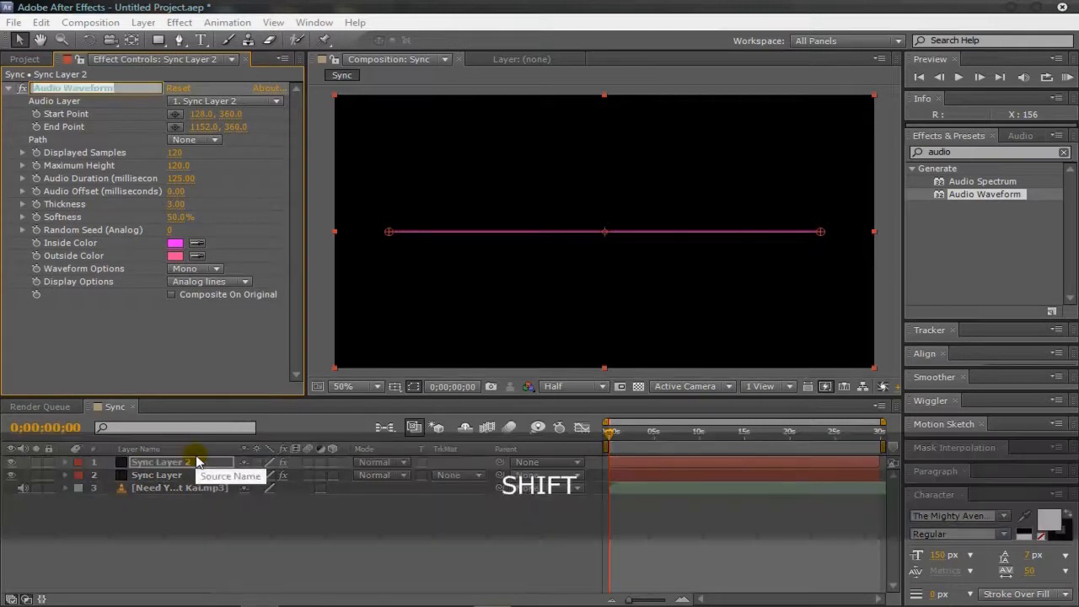
{"action": "left_click", "coordinate": [195, 462]}
{"action": "key", "text": "Return"}
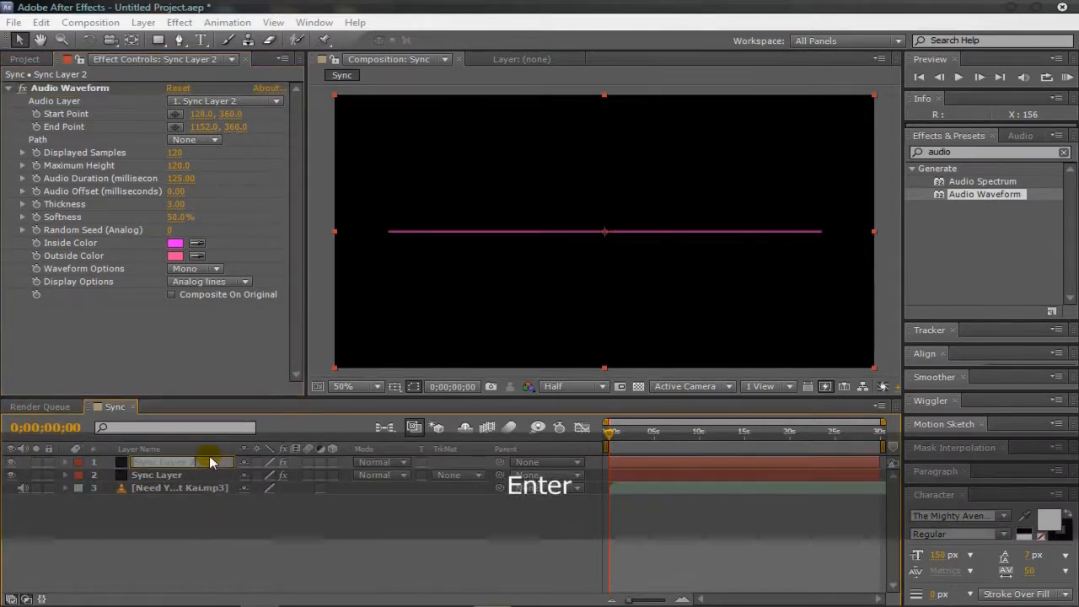
{"action": "type", "text": "Sync Wa"}
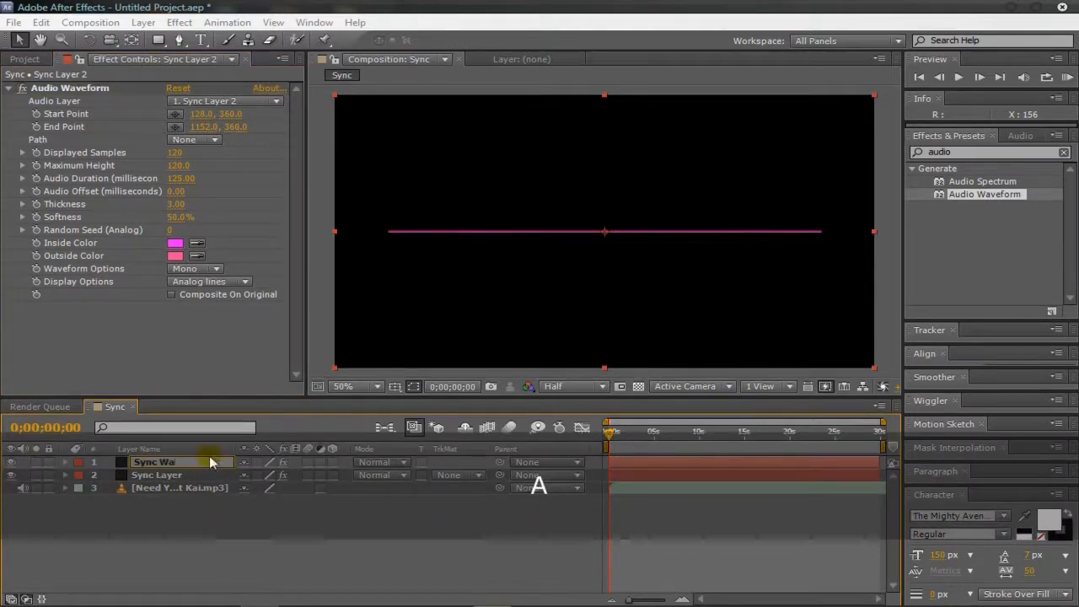
{"action": "type", "text": "ce"}
{"action": "key", "text": "BackSpace"}
{"action": "key", "text": "BackSpace"}
{"action": "type", "text": "ve"}
{"action": "key", "text": "Return"}
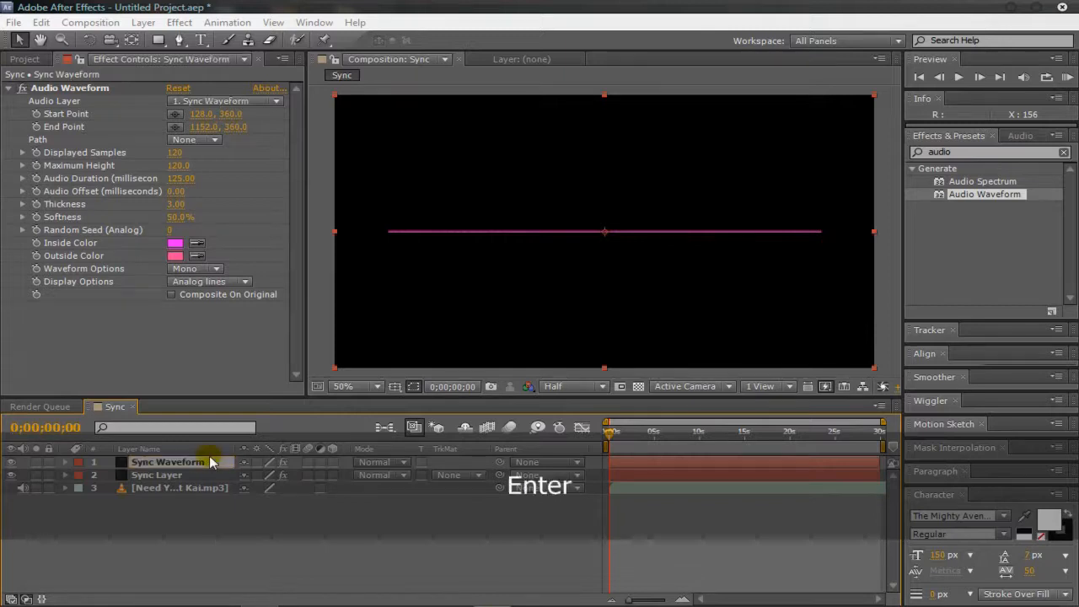
Step: Rename the Sync Layer that carries the Audio Spectrum effect as Sync Spectrum
{"action": "left_click", "coordinate": [218, 474]}
{"action": "key", "text": "Return"}
{"action": "type", "text": "S"}
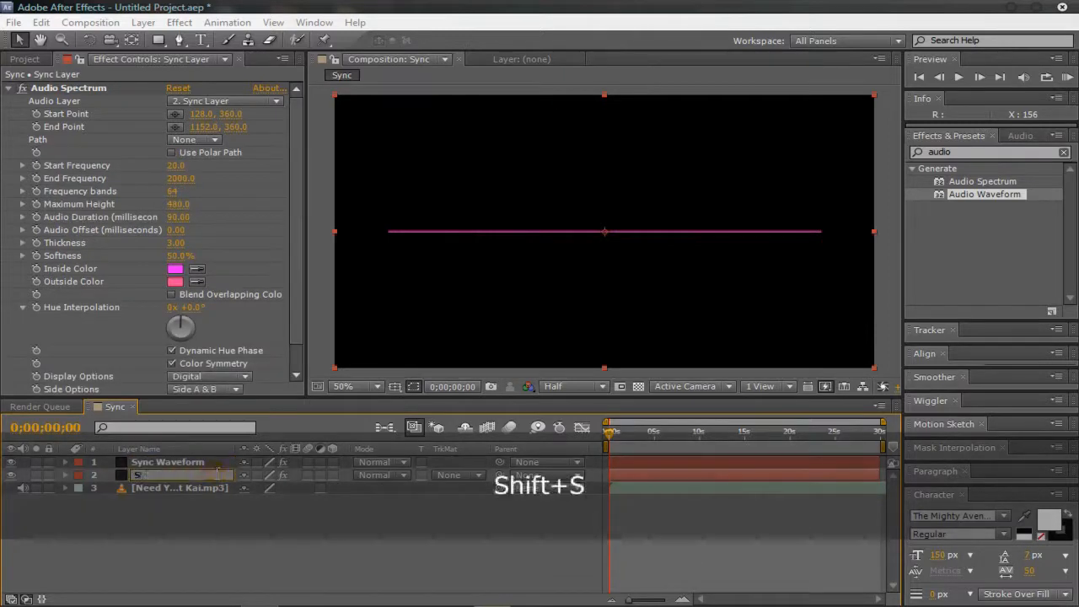
{"action": "type", "text": "ync Spectru"}
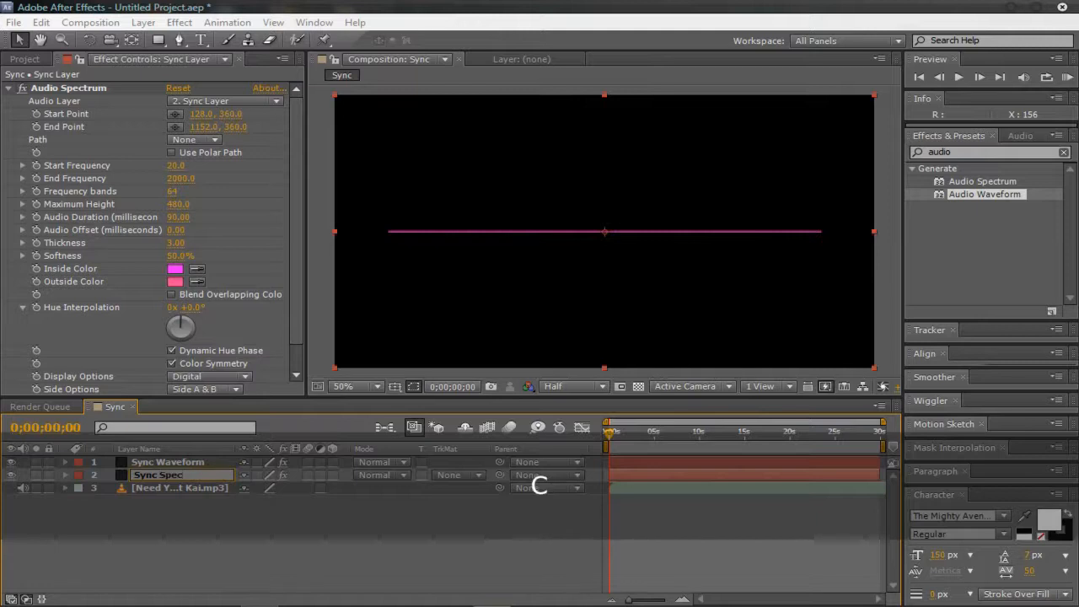
{"action": "key", "text": "BackSpace"}
{"action": "key", "text": "BackSpace"}
{"action": "type", "text": "um"}
{"action": "key", "text": "Return"}
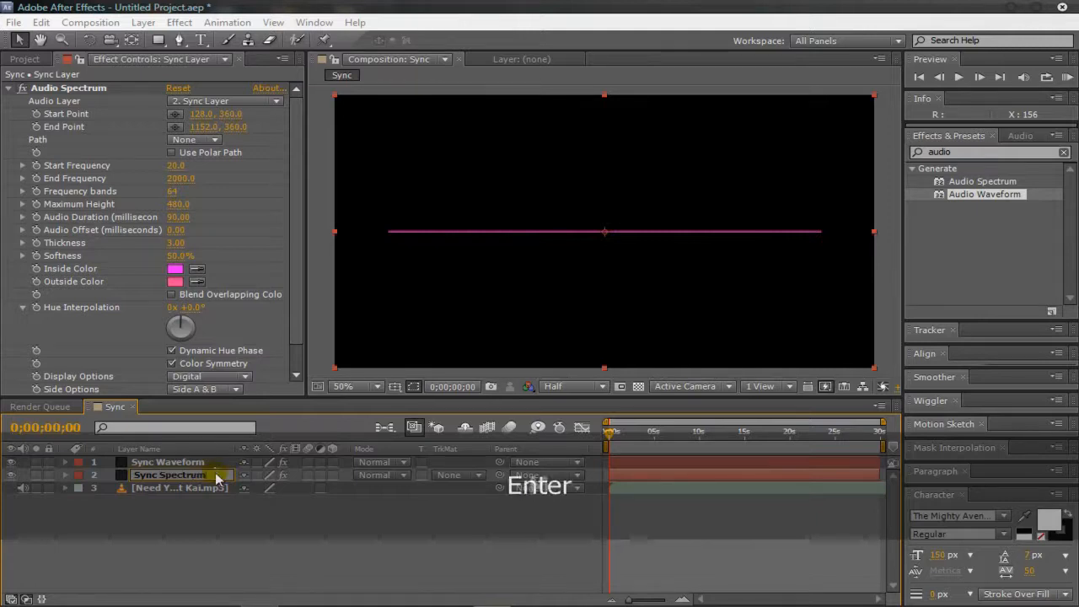
{"action": "left_click", "coordinate": [280, 545]}
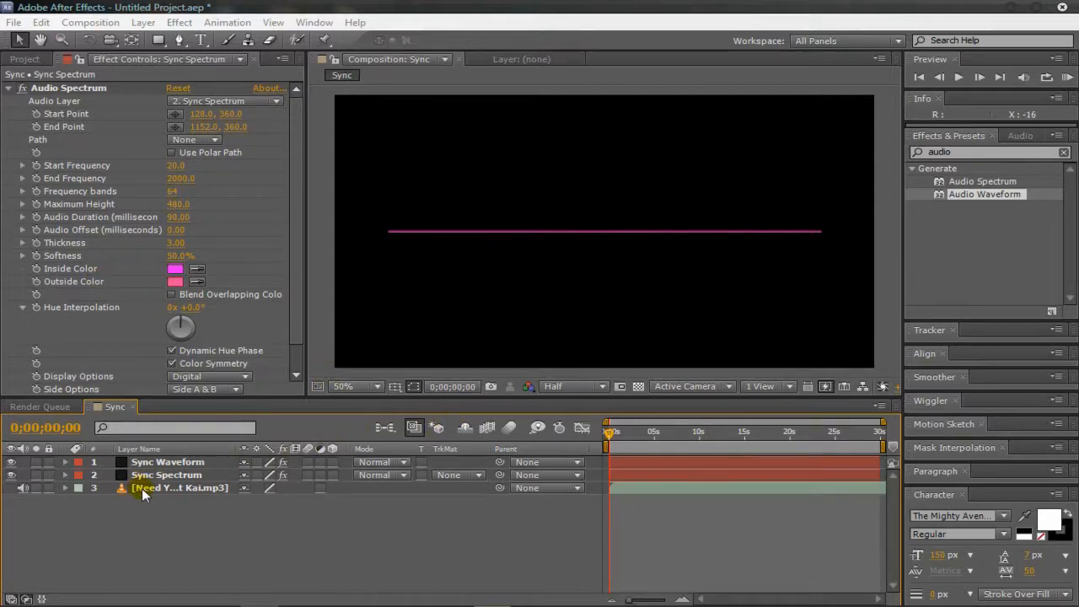
Step: Hide the Sync Spectrum layer in the composition
{"action": "scroll", "coordinate": [178, 311], "scroll_direction": "down", "scroll_amount": 1}
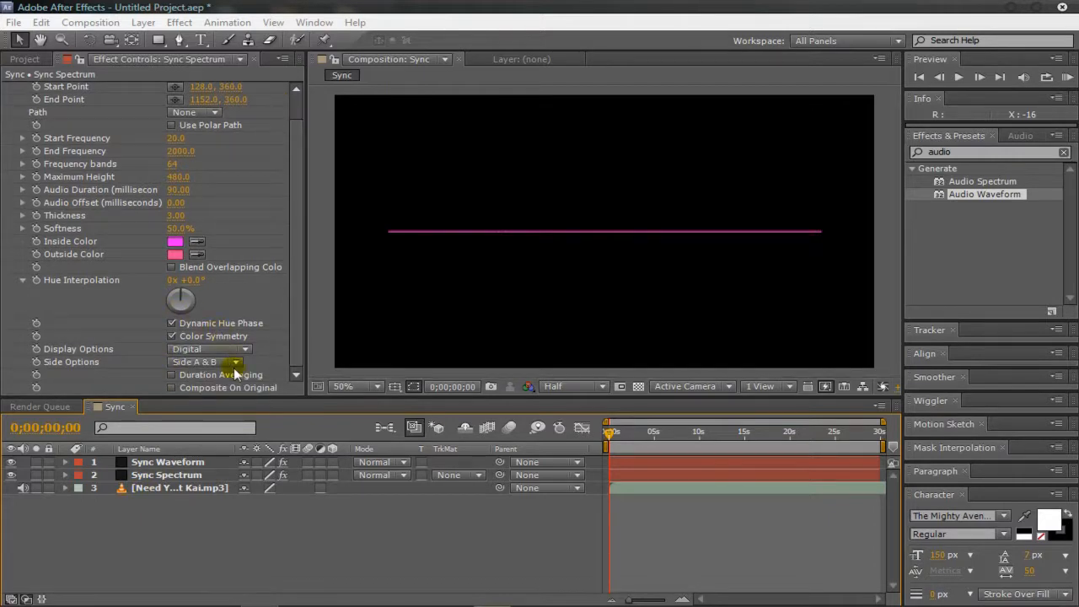
{"action": "left_click", "coordinate": [135, 477]}
{"action": "left_click", "coordinate": [12, 475]}
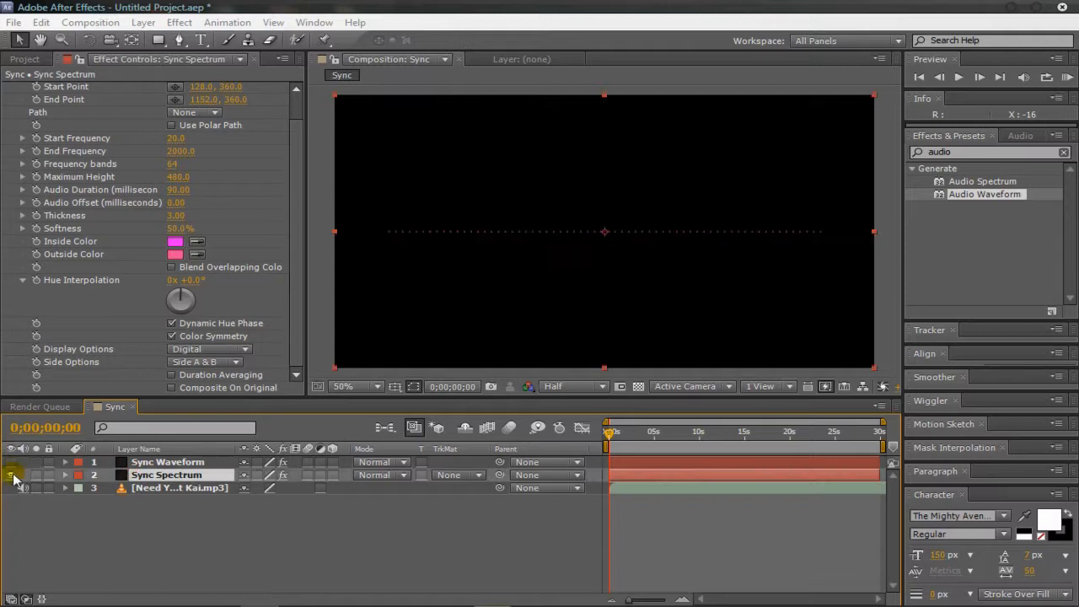
{"action": "left_click", "coordinate": [12, 474]}
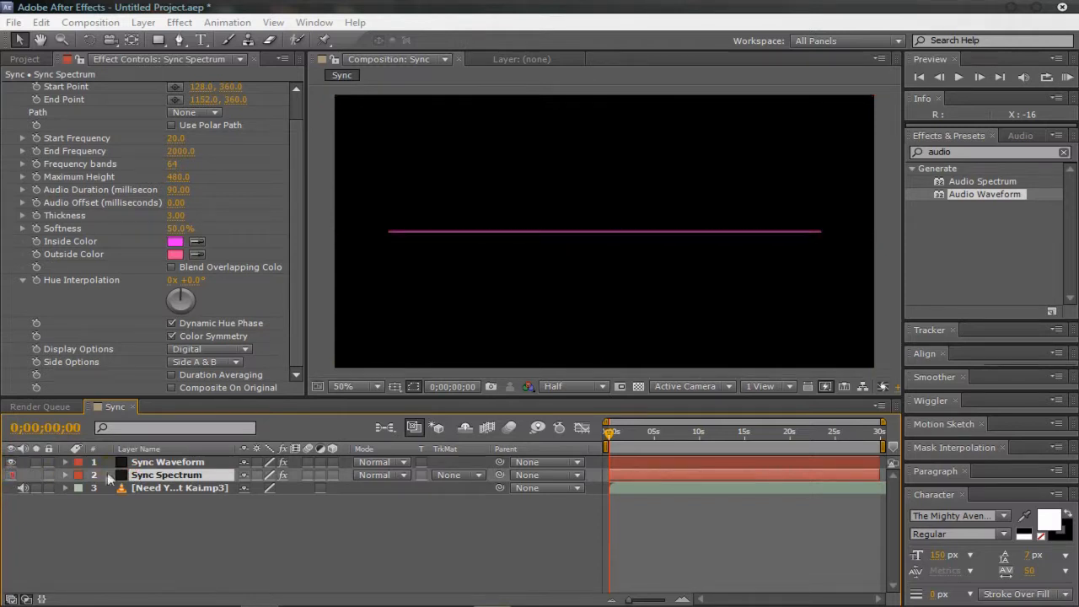
{"action": "left_click", "coordinate": [197, 535]}
Step: Set the Audio Layer of Sync Waveform's Audio Waveform effect to the Need Your Heart music track
{"action": "left_click", "coordinate": [177, 463]}
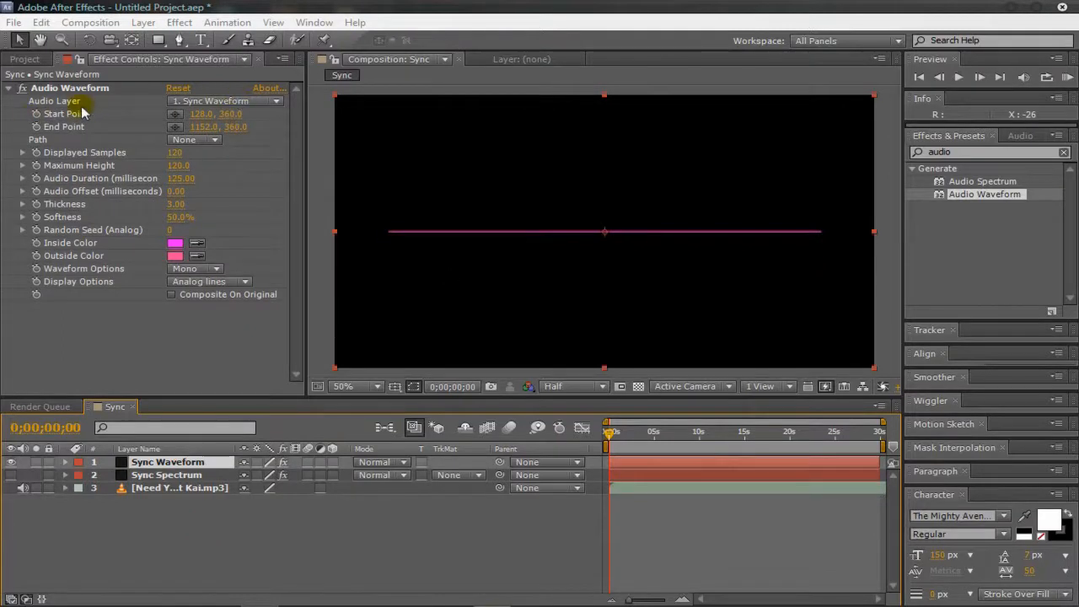
{"action": "left_click", "coordinate": [202, 102]}
{"action": "left_click", "coordinate": [212, 164]}
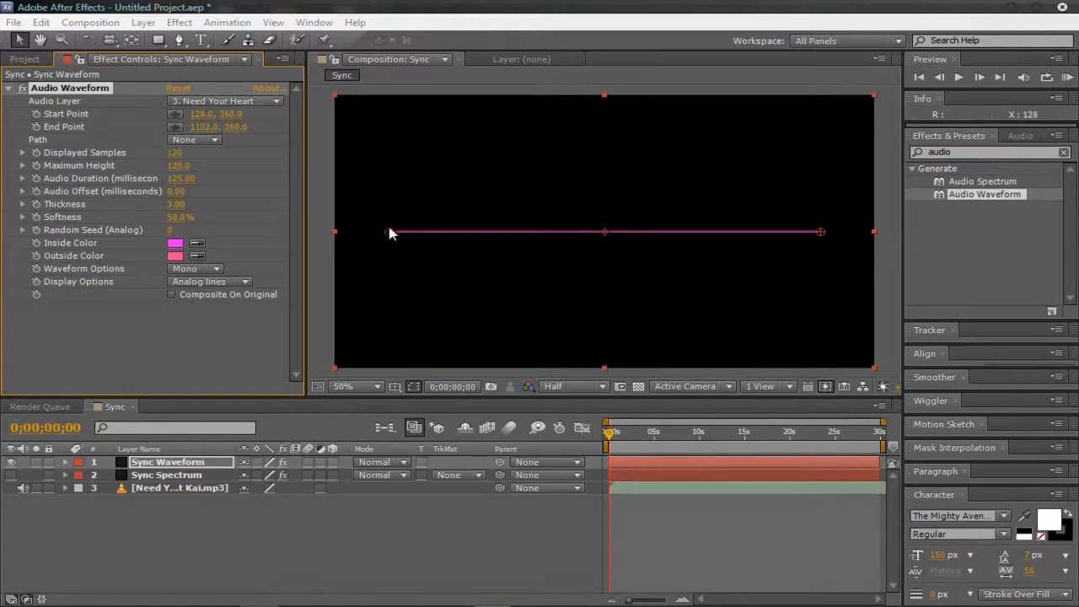
Step: Stretch the waveform across the full frame width, with start point -2, 360 and end point 1278, 360
{"action": "mouse_move", "coordinate": [390, 232]}
{"action": "left_mouse_down"}
{"action": "mouse_move", "coordinate": [362, 202]}
{"action": "mouse_move", "coordinate": [384, 238]}
{"action": "left_mouse_up"}
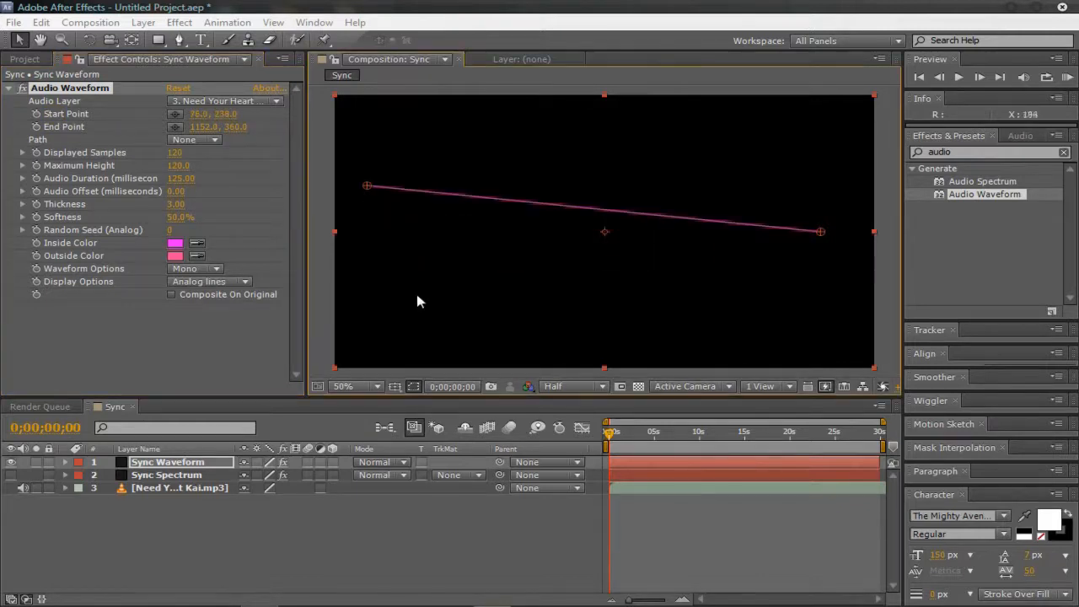
{"action": "key", "text": "ctrl+z"}
{"action": "left_click_drag", "start_coordinate": [200, 120], "coordinate": [179, 209]}
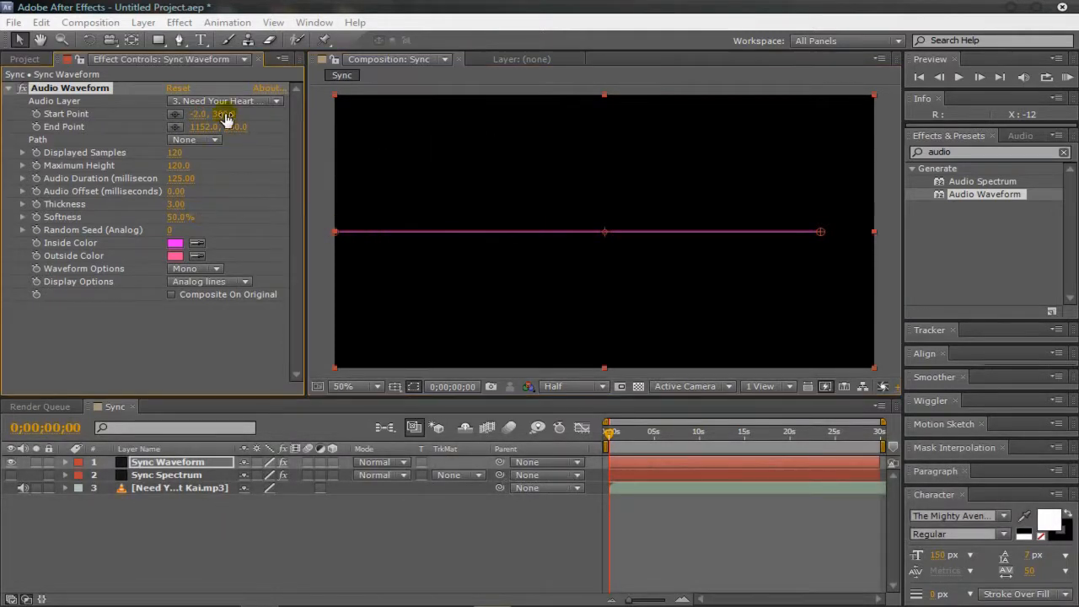
{"action": "left_click_drag", "start_coordinate": [225, 114], "coordinate": [434, 120]}
{"action": "key", "text": "ctrl+z"}
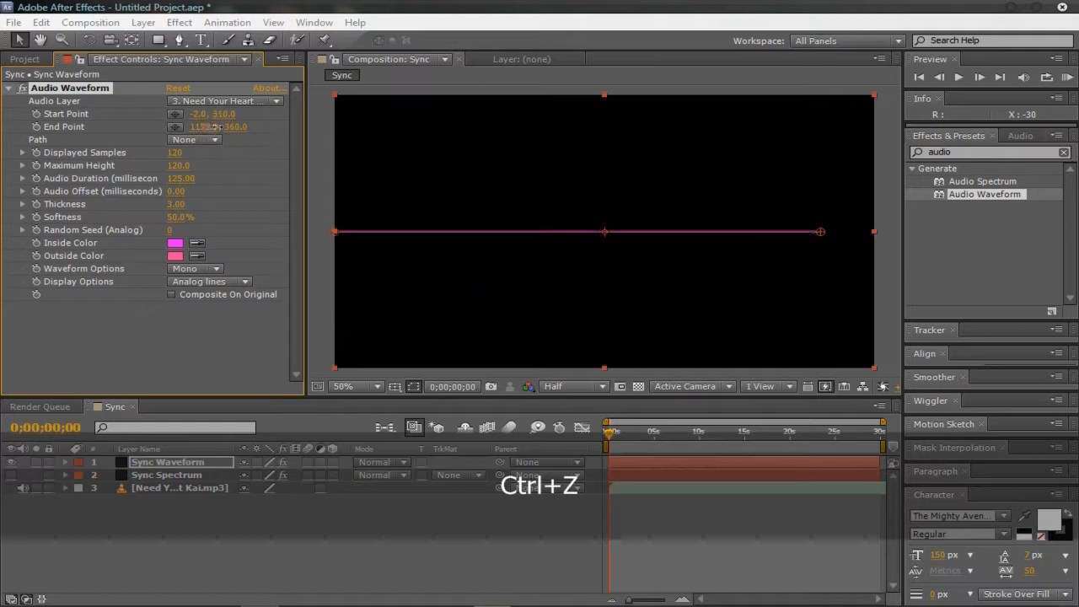
{"action": "left_click_drag", "start_coordinate": [204, 126], "coordinate": [291, 126]}
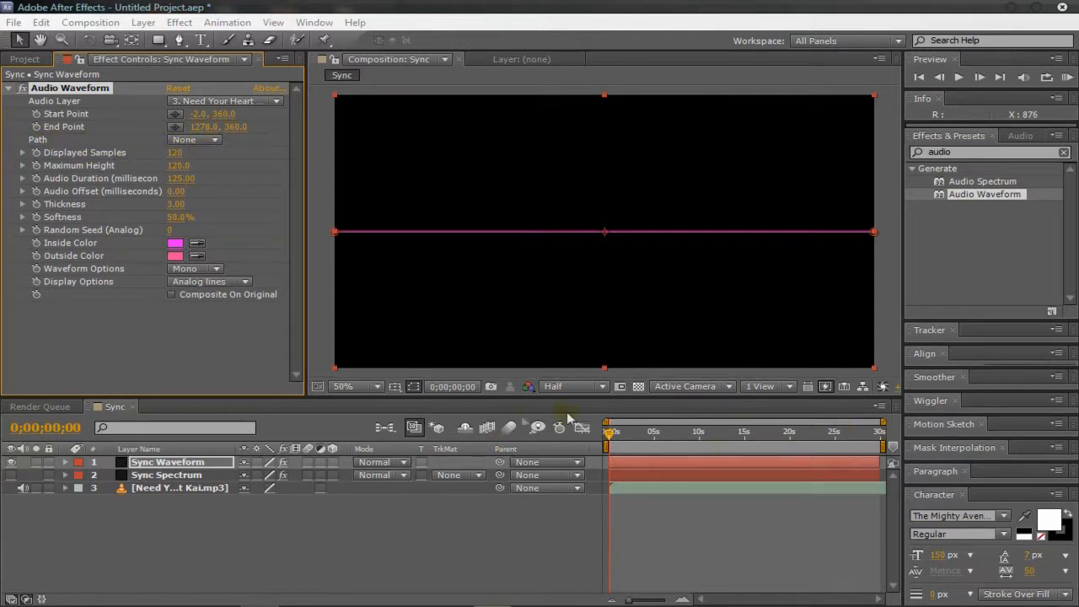
Step: With the playhead at 0;00;00;25, set the waveform's Displayed Samples to 150 and Maximum Height to 330
{"action": "left_click", "coordinate": [614, 433]}
{"action": "left_click_drag", "start_coordinate": [616, 436], "coordinate": [619, 437]}
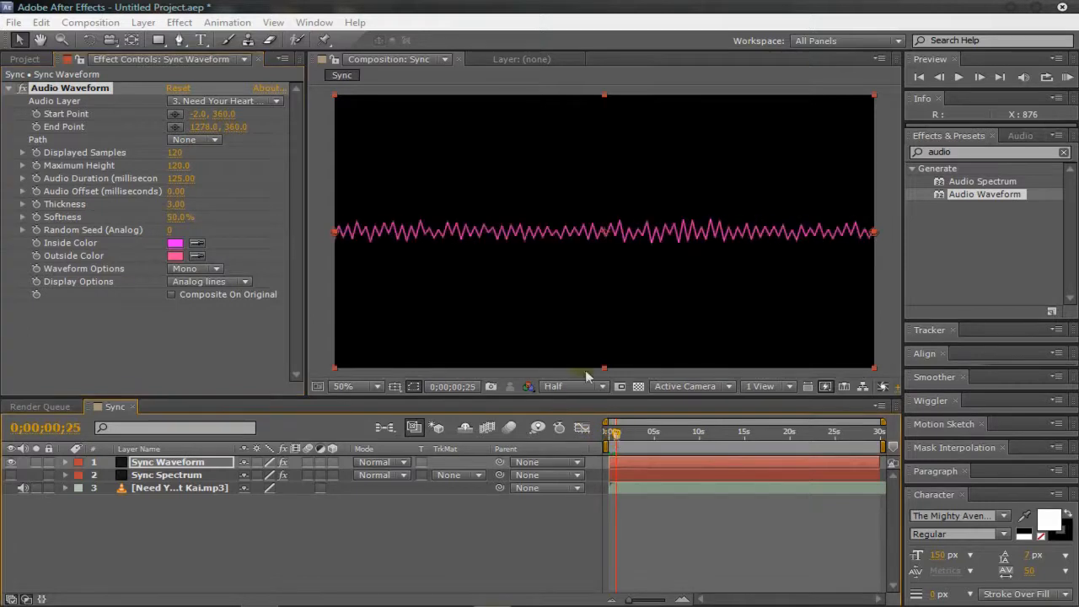
{"action": "left_click_drag", "start_coordinate": [165, 154], "coordinate": [468, 162]}
{"action": "key", "text": "ctrl+z"}
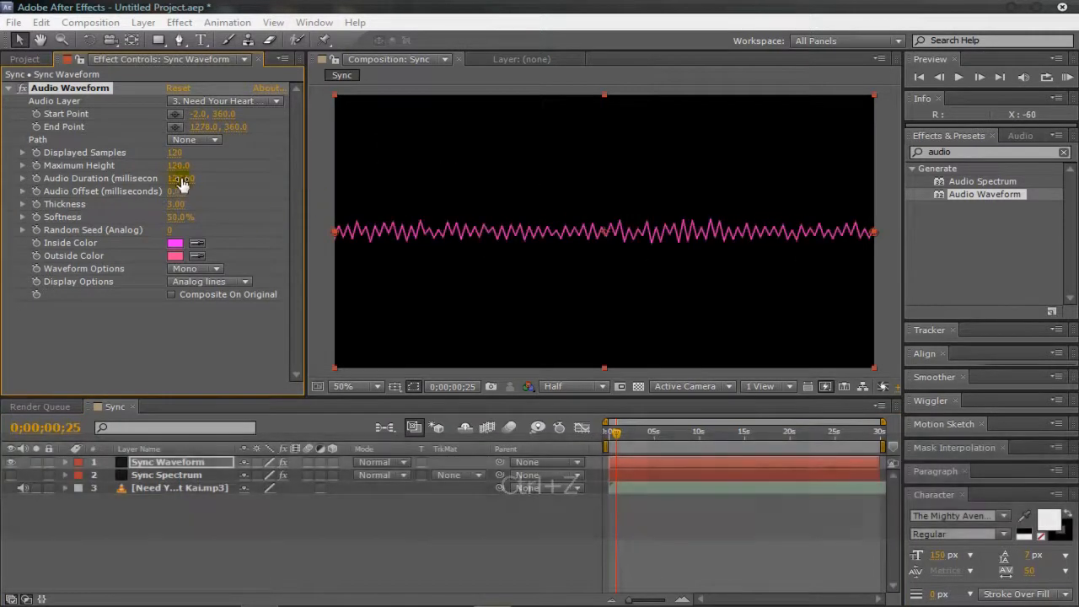
{"action": "left_click_drag", "start_coordinate": [176, 153], "coordinate": [417, 222]}
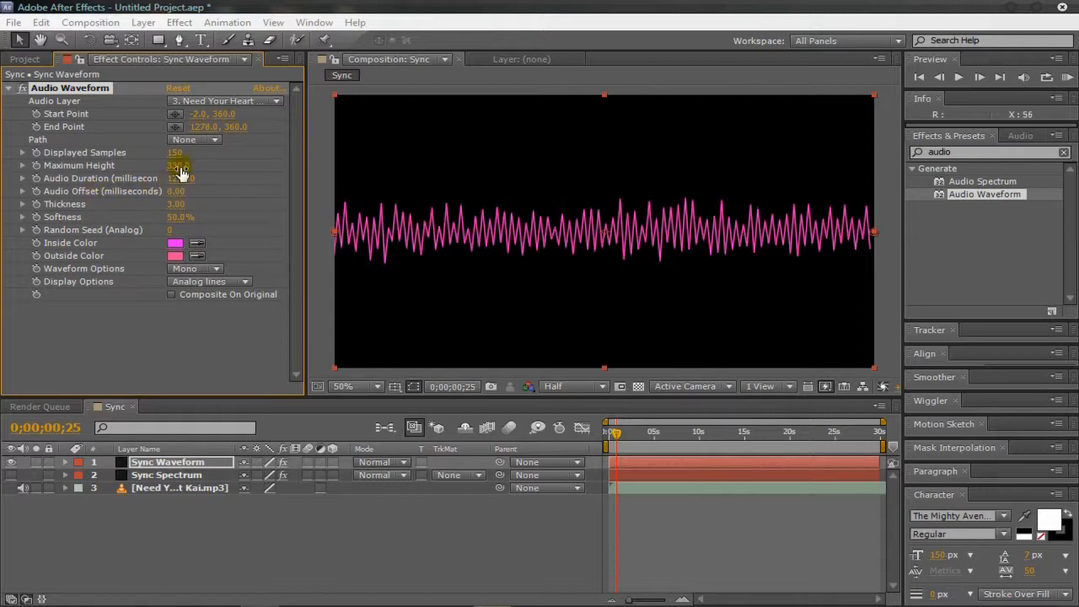
{"action": "left_click_drag", "start_coordinate": [188, 187], "coordinate": [258, 175]}
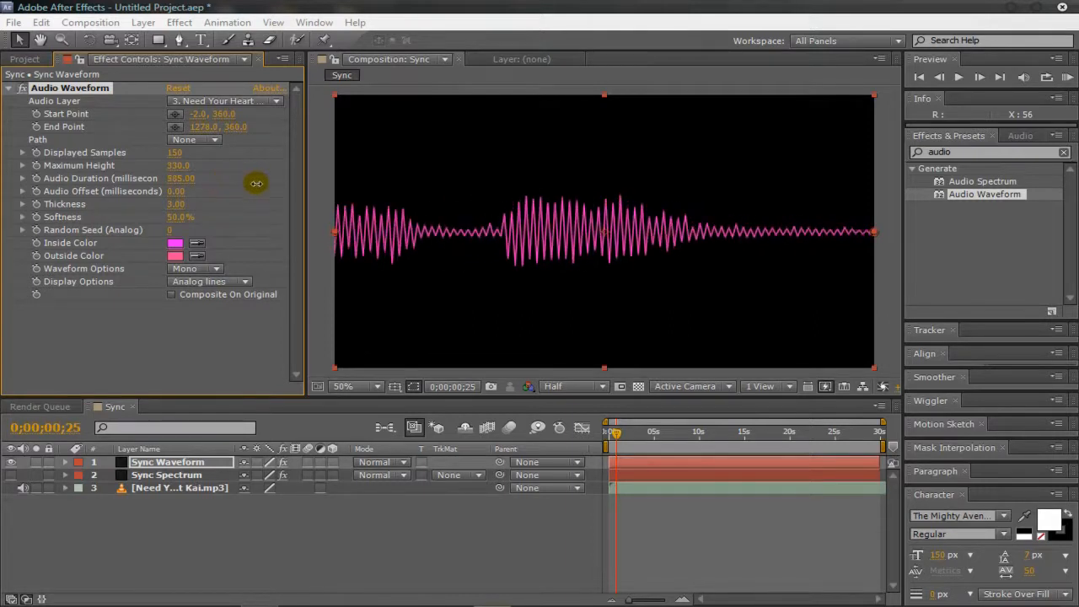
{"action": "key", "text": "ctrl+z"}
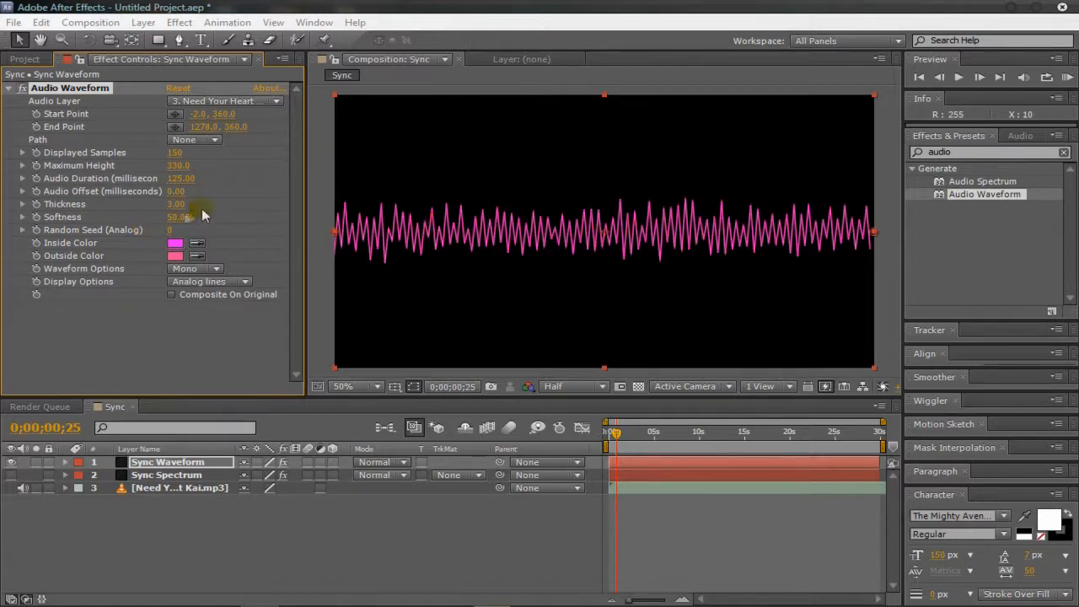
Step: Set the waveform's Thickness to 3.10 and its Softness to 0%
{"action": "mouse_move", "coordinate": [180, 207]}
{"action": "left_mouse_down"}
{"action": "mouse_move", "coordinate": [208, 202]}
{"action": "mouse_move", "coordinate": [182, 205]}
{"action": "left_mouse_up"}
{"action": "left_click", "coordinate": [161, 232]}
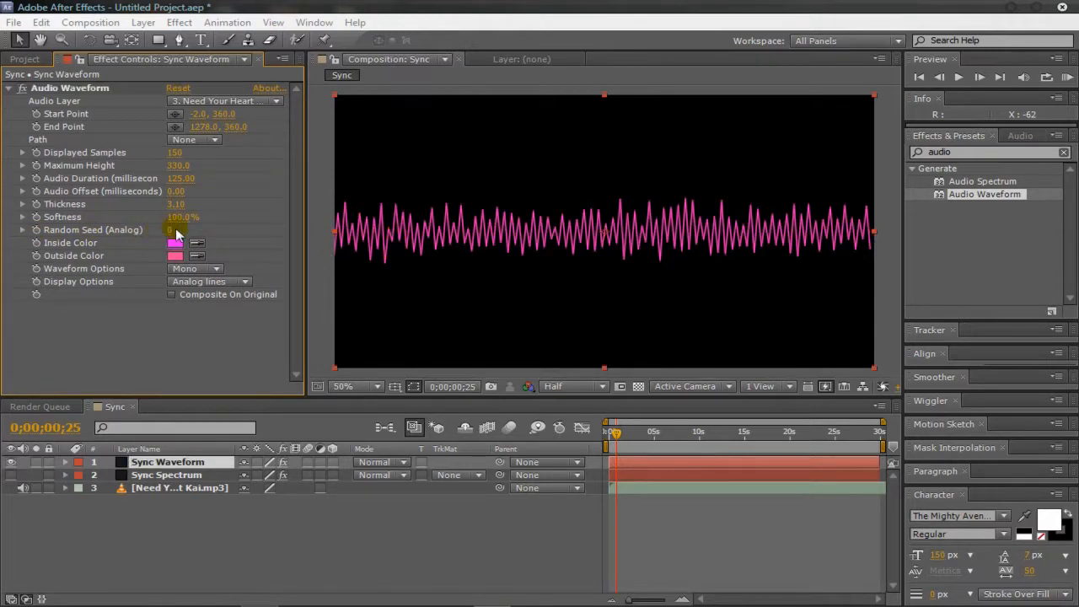
{"action": "left_click_drag", "start_coordinate": [183, 218], "coordinate": [63, 225]}
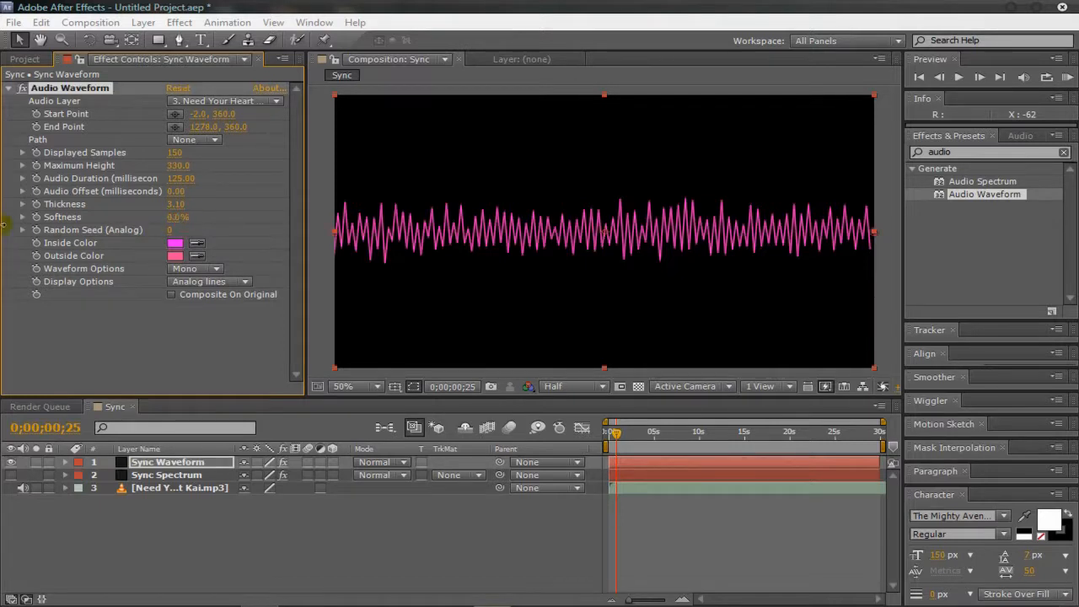
Step: Switch the composition preview resolution to Full and set the waveform's Softness to 100%
{"action": "scroll", "coordinate": [470, 224], "scroll_direction": "up", "scroll_amount": 5}
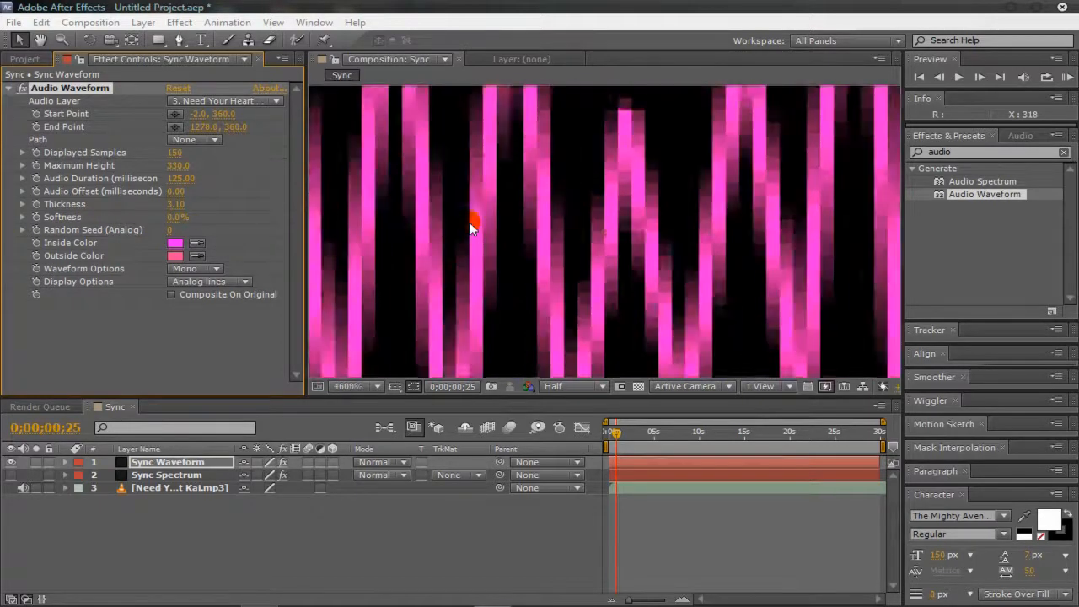
{"action": "scroll", "coordinate": [469, 222], "scroll_direction": "down", "scroll_amount": 2}
{"action": "left_click", "coordinate": [600, 387]}
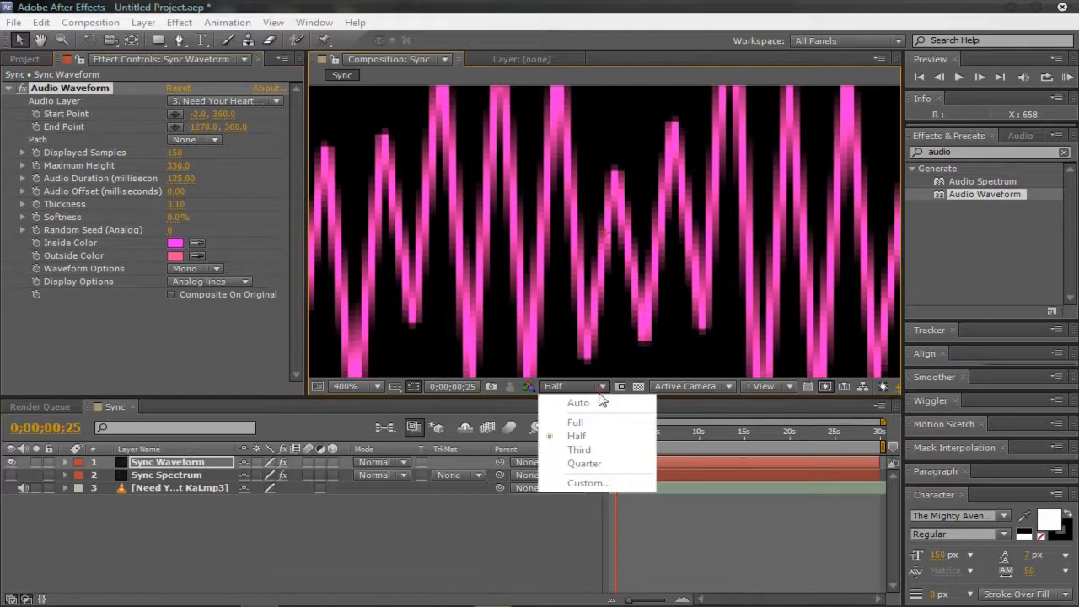
{"action": "left_click", "coordinate": [598, 416]}
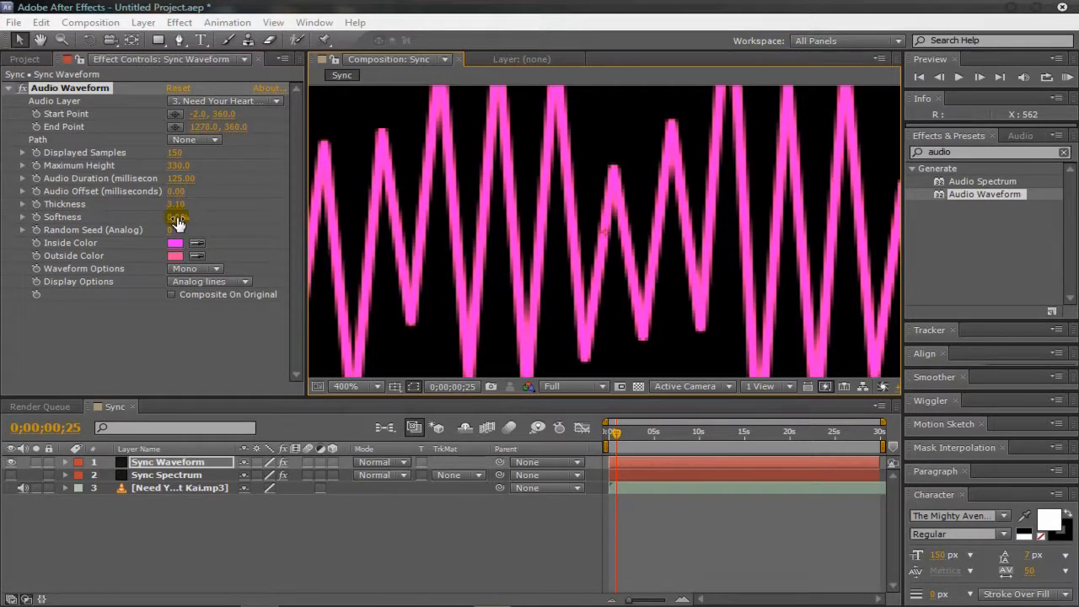
{"action": "left_click_drag", "start_coordinate": [177, 218], "coordinate": [774, 235]}
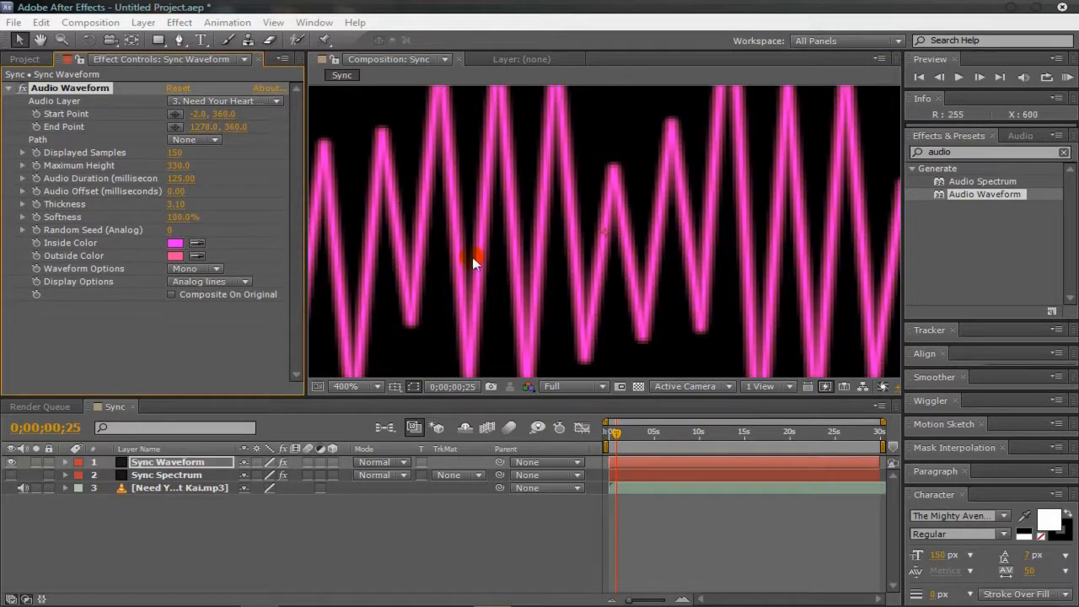
{"action": "scroll", "coordinate": [533, 216], "scroll_direction": "down", "scroll_amount": 1}
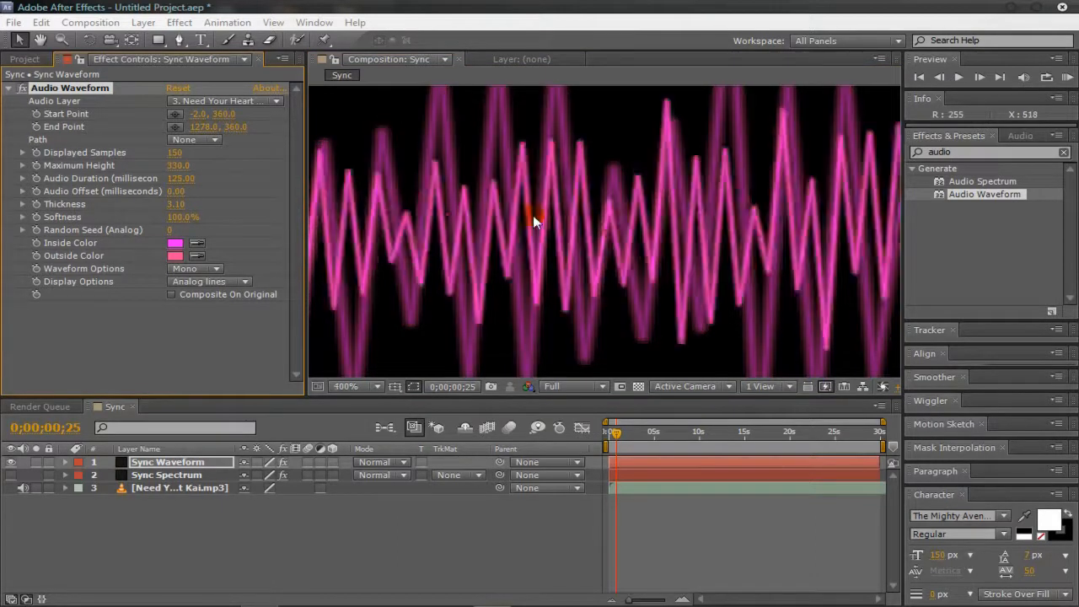
{"action": "scroll", "coordinate": [533, 215], "scroll_direction": "down", "scroll_amount": 3}
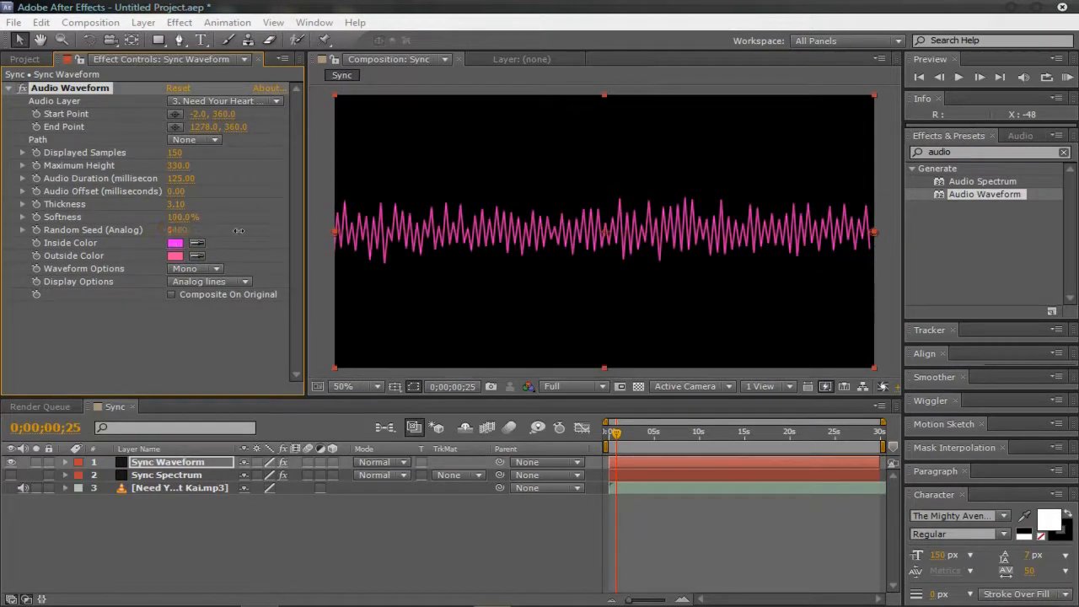
Step: Set the waveform's Random Seed (Analog) to 16300 and its Inside Color to white
{"action": "left_click_drag", "start_coordinate": [177, 234], "coordinate": [311, 231]}
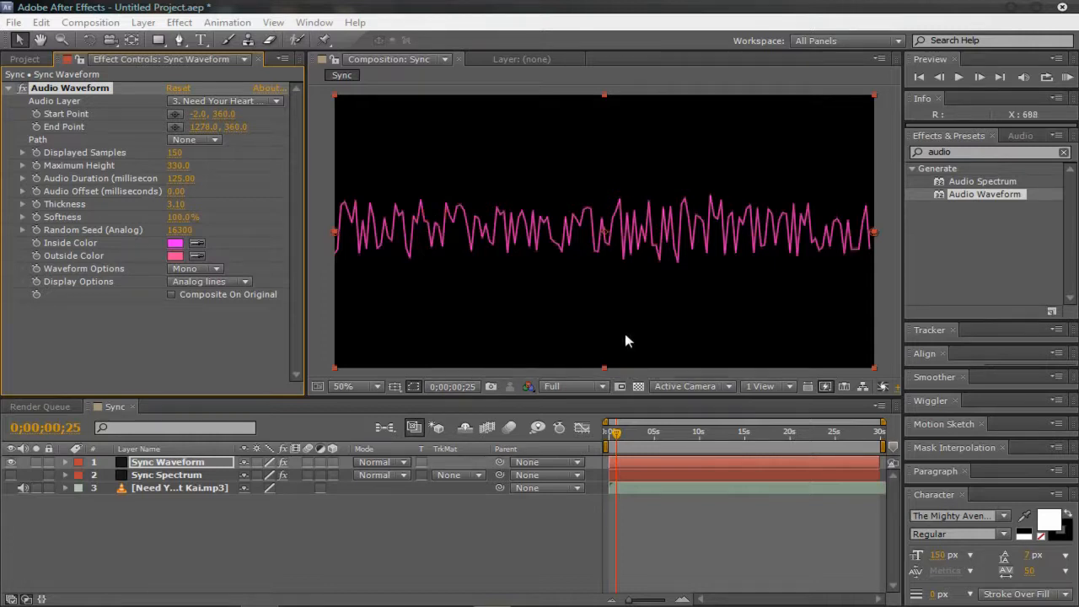
{"action": "left_click", "coordinate": [175, 243]}
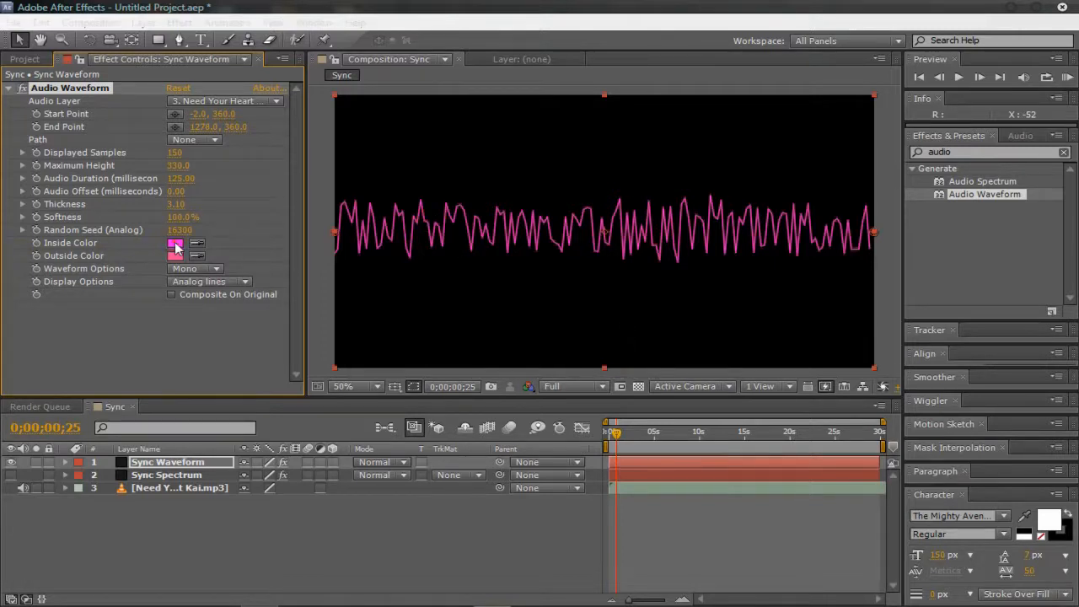
{"action": "left_click_drag", "start_coordinate": [539, 403], "coordinate": [374, 306]}
{"action": "left_click", "coordinate": [856, 381]}
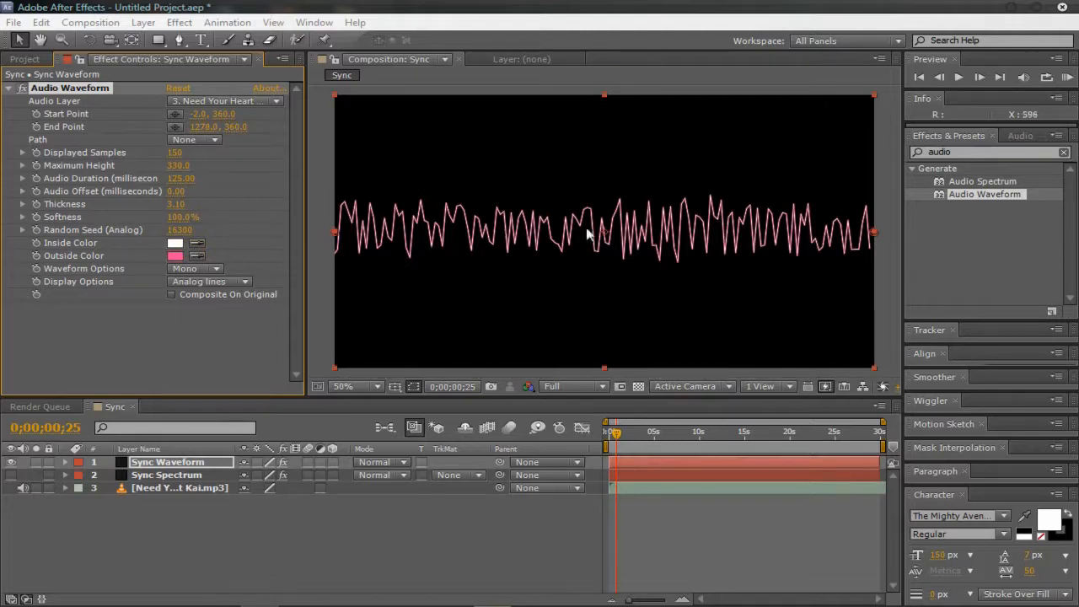
{"action": "left_click", "coordinate": [216, 269]}
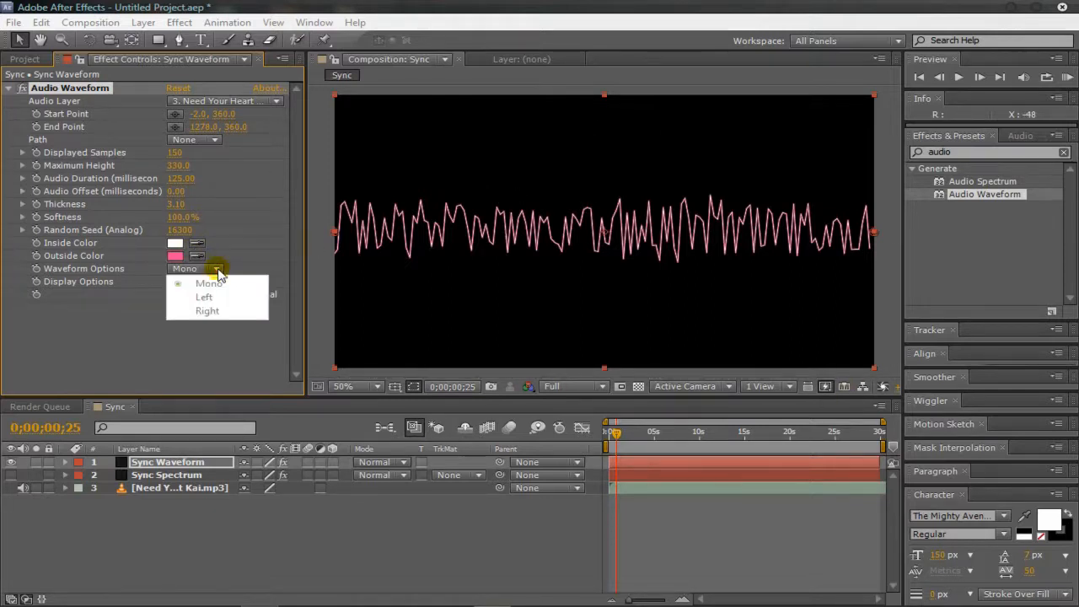
{"action": "left_click", "coordinate": [260, 272]}
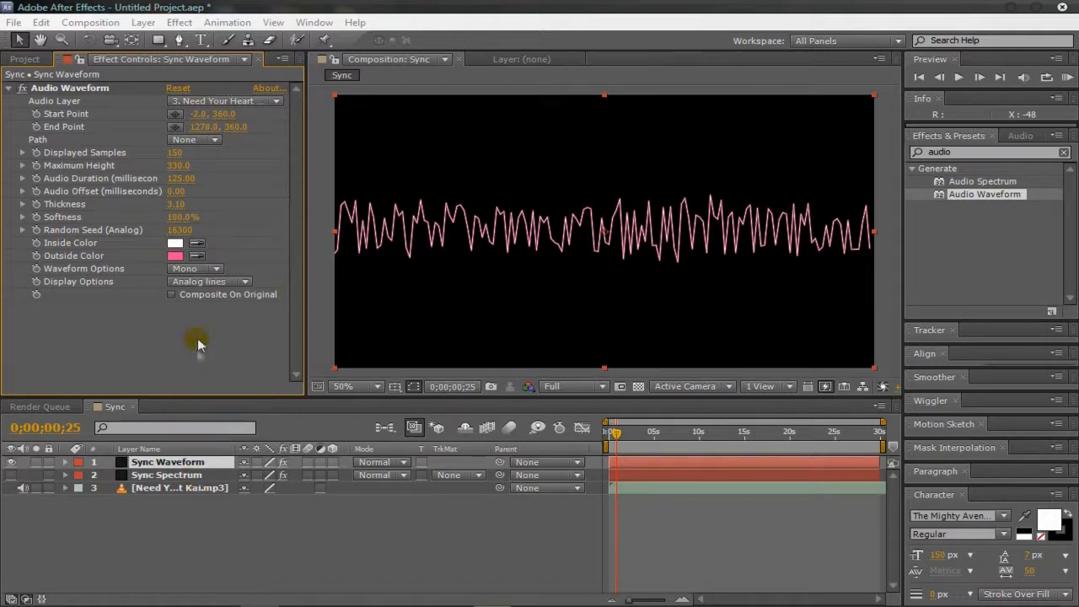
{"action": "left_click", "coordinate": [224, 273]}
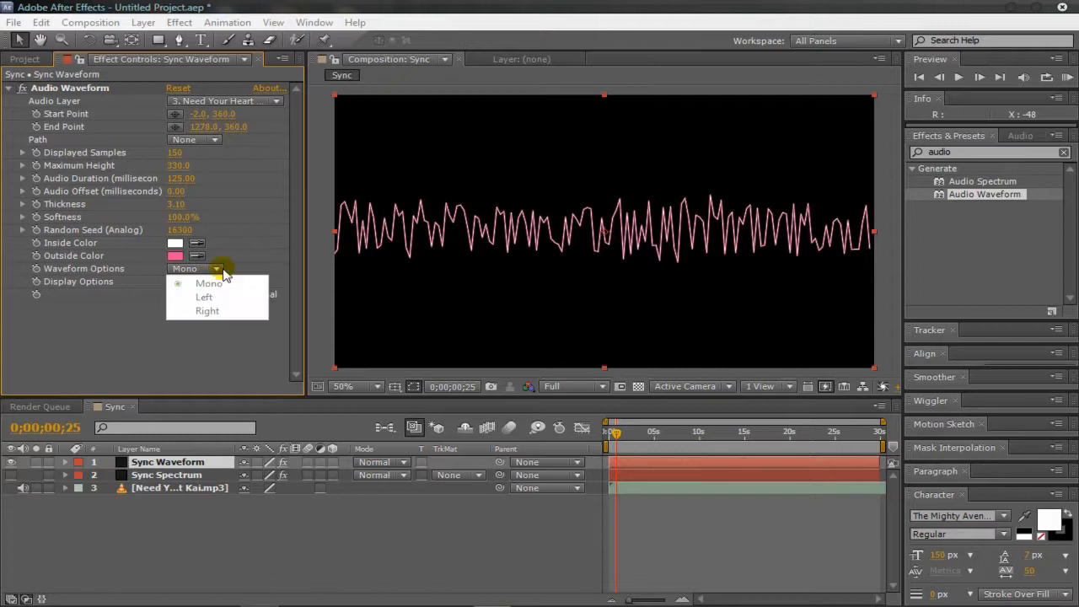
{"action": "left_click", "coordinate": [207, 376]}
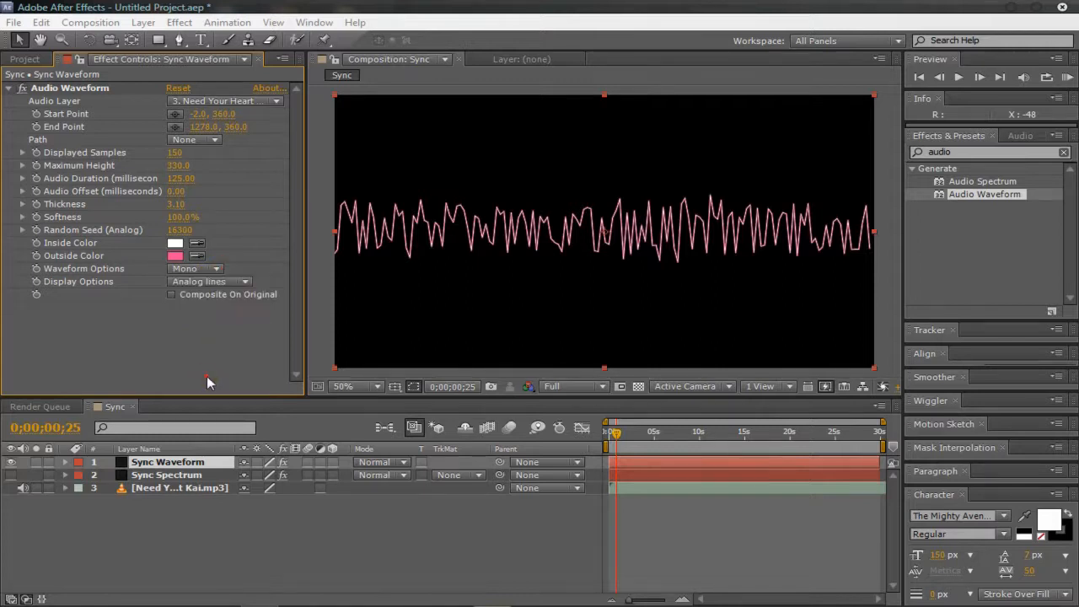
{"action": "left_click", "coordinate": [216, 270]}
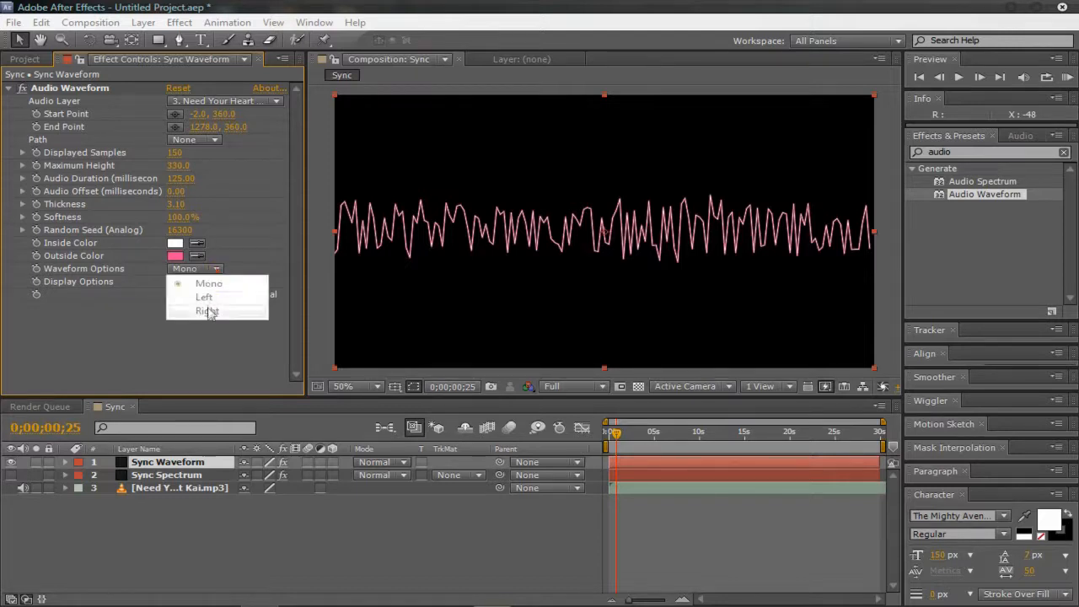
{"action": "left_click", "coordinate": [242, 267]}
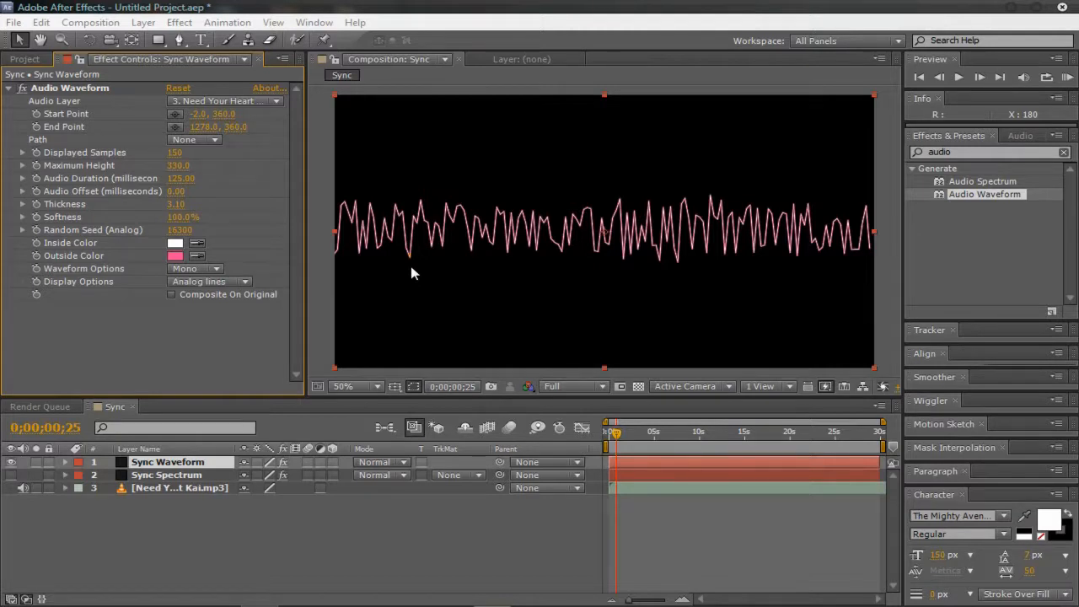
Step: Dismiss the Windows color scheme dialog and set the waveform's Display Options to Digital
{"action": "left_click", "coordinate": [244, 281]}
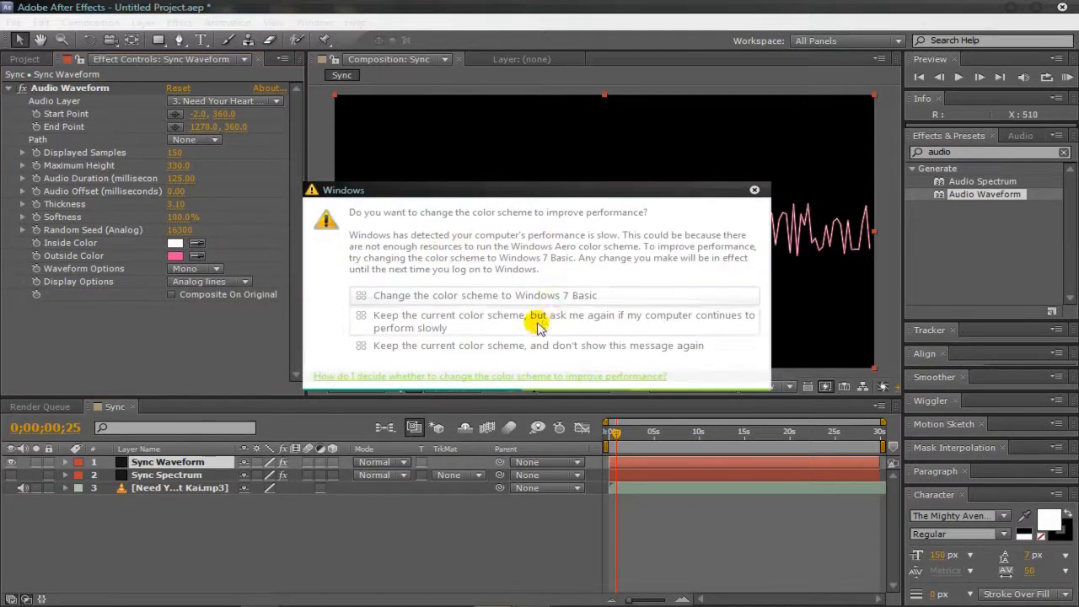
{"action": "left_click", "coordinate": [754, 193]}
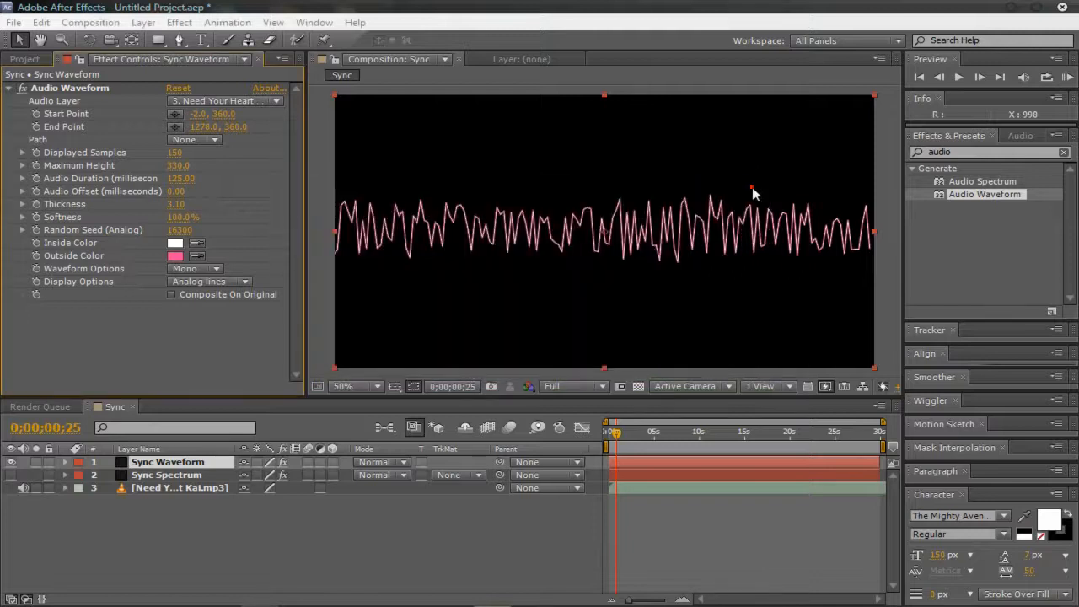
{"action": "left_click", "coordinate": [243, 282]}
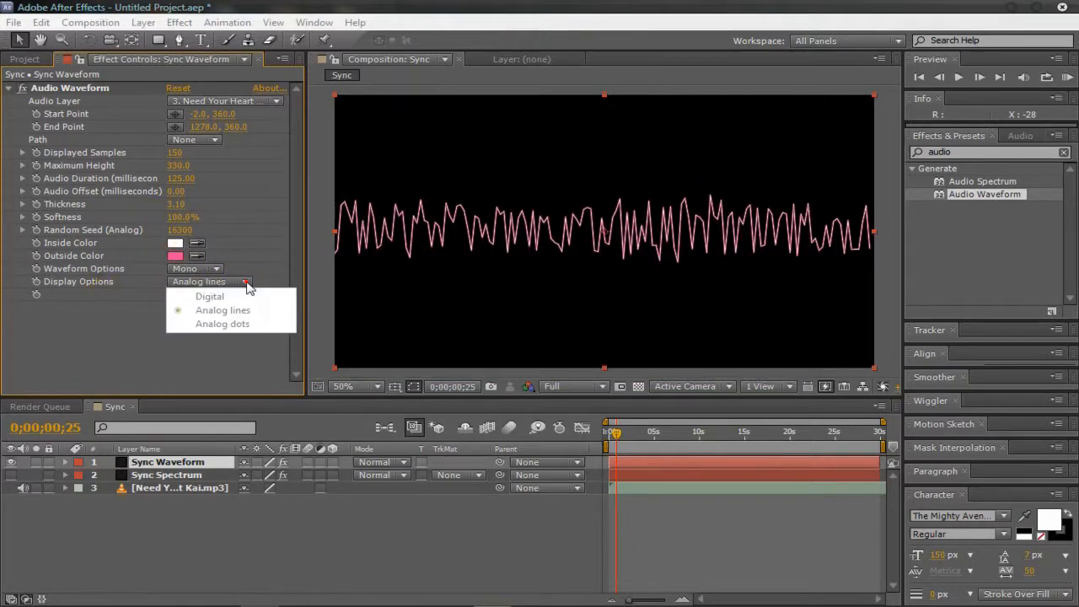
{"action": "left_click", "coordinate": [247, 298]}
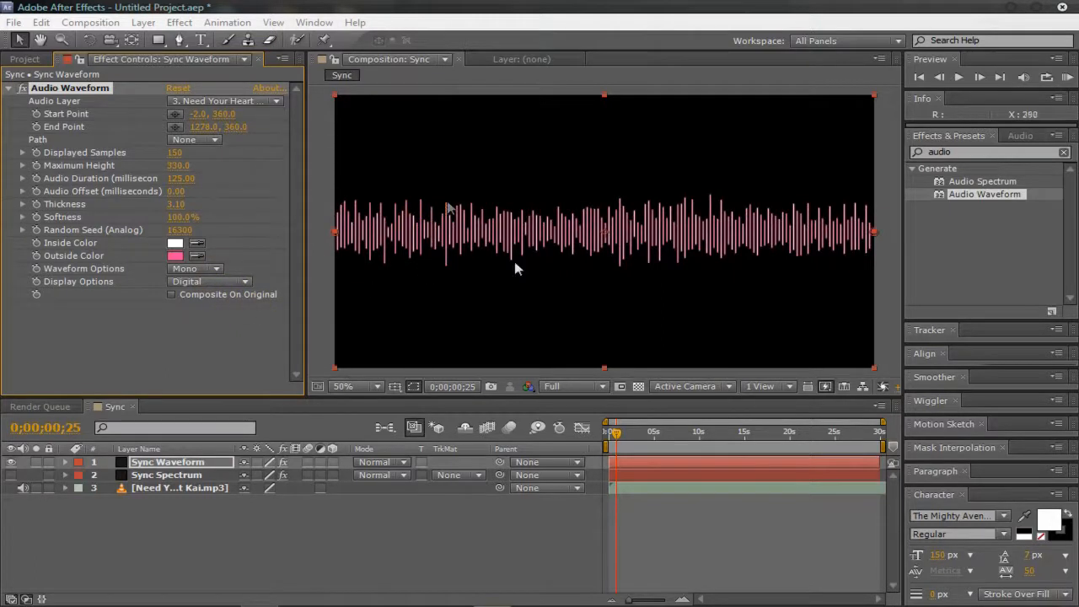
Step: Return the waveform's Display Options to Analog lines and move the playhead to 0;00;02;24
{"action": "left_click_drag", "start_coordinate": [618, 434], "coordinate": [572, 426]}
{"action": "left_click", "coordinate": [203, 282]}
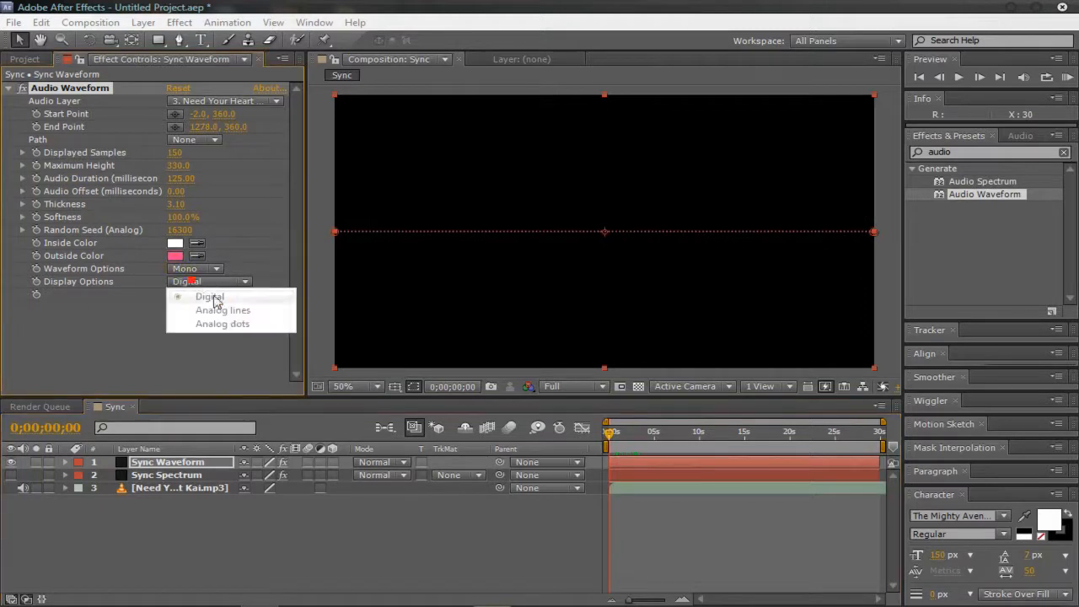
{"action": "left_click", "coordinate": [222, 311]}
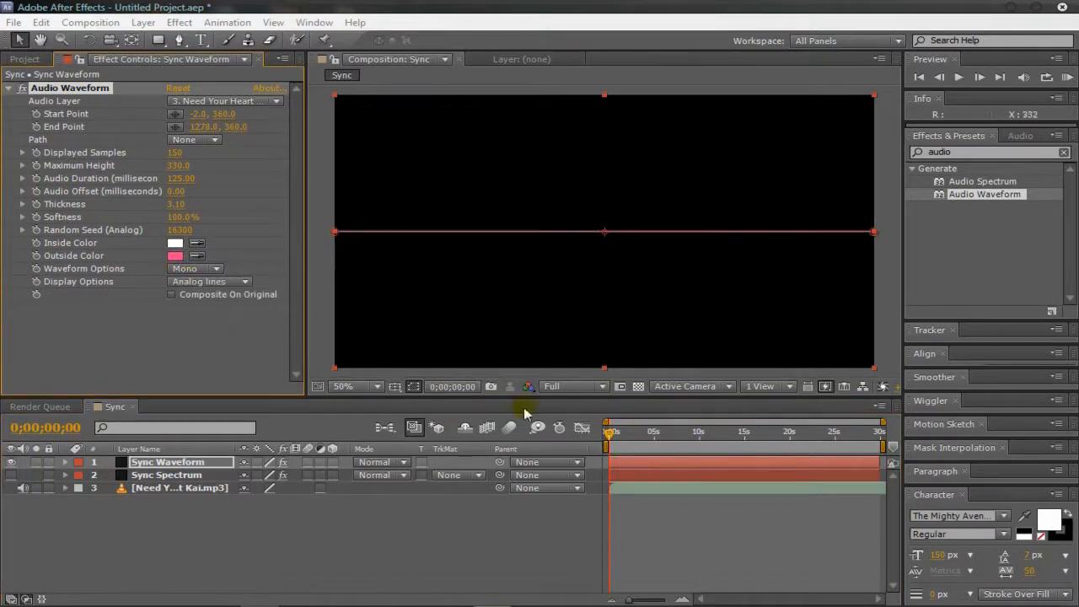
{"action": "left_click_drag", "start_coordinate": [612, 434], "coordinate": [634, 434]}
Step: Try the Analog dots display option on the waveform, and undo the change
{"action": "left_click", "coordinate": [244, 282]}
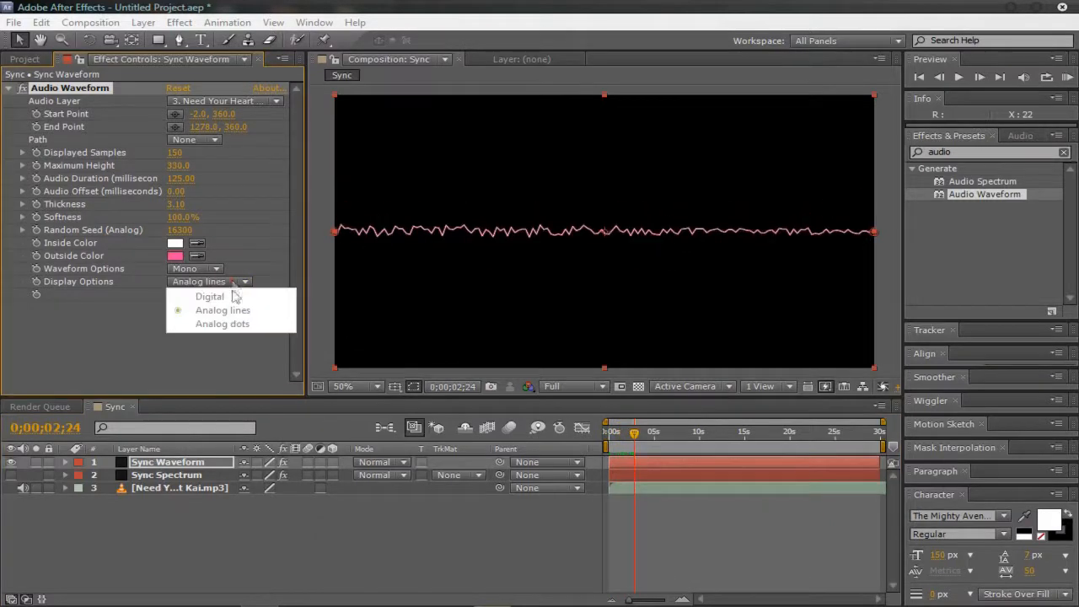
{"action": "left_click", "coordinate": [232, 320]}
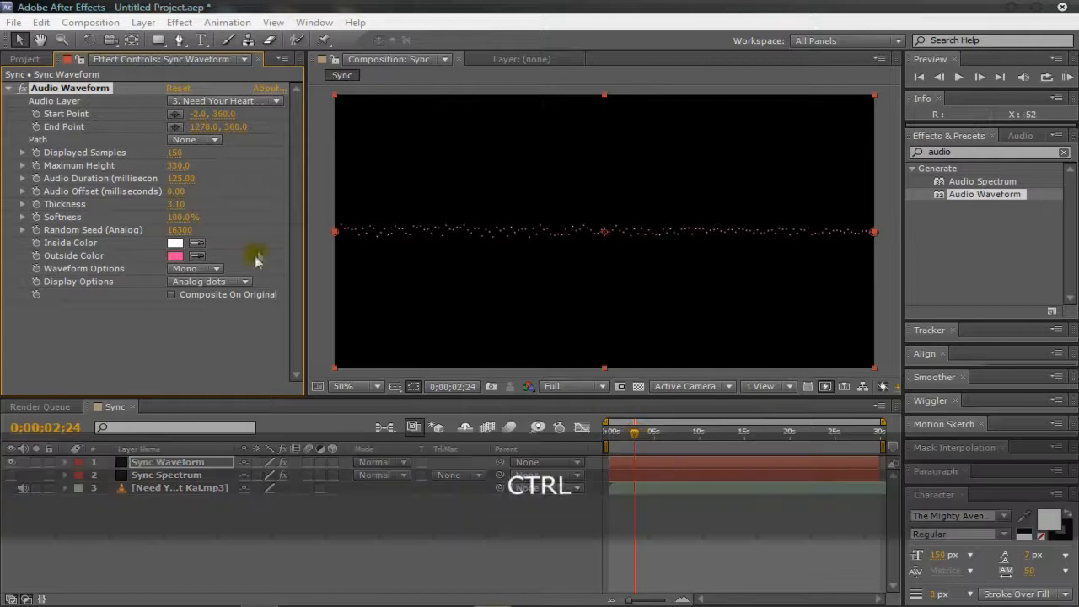
{"action": "key", "text": "ctrl+z"}
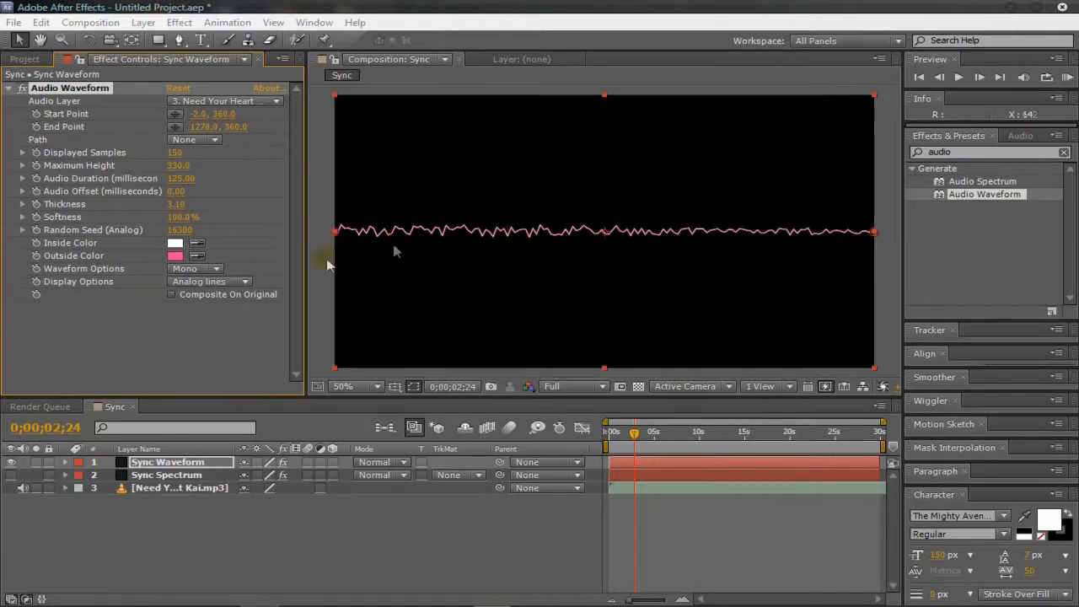
Step: Enable Composite On Original for the Audio Waveform effect and return the playhead to 0;00;00;00
{"action": "left_click", "coordinate": [172, 294]}
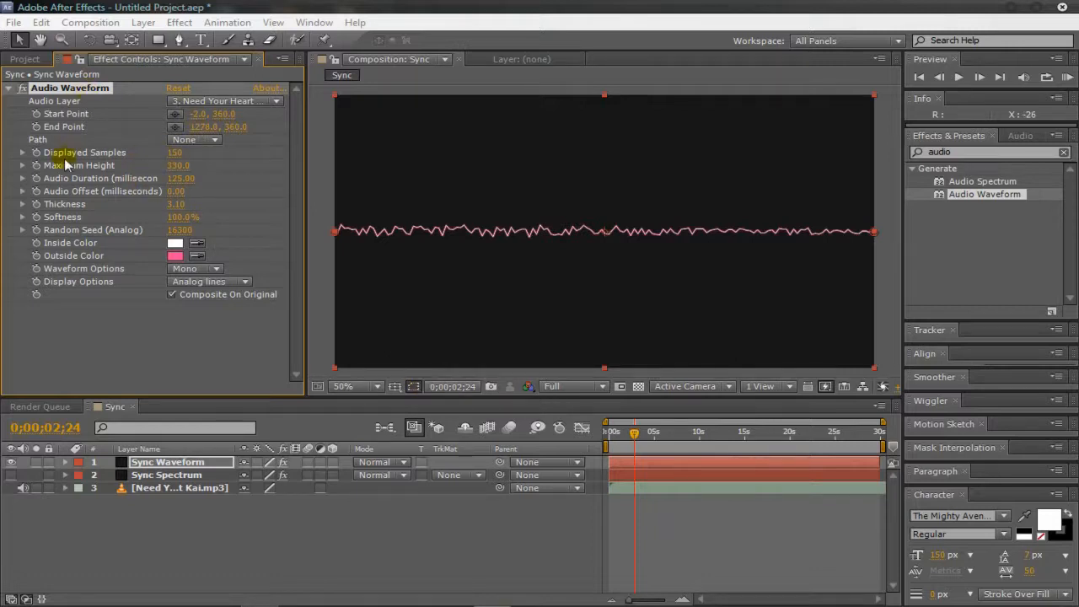
{"action": "left_click", "coordinate": [215, 141]}
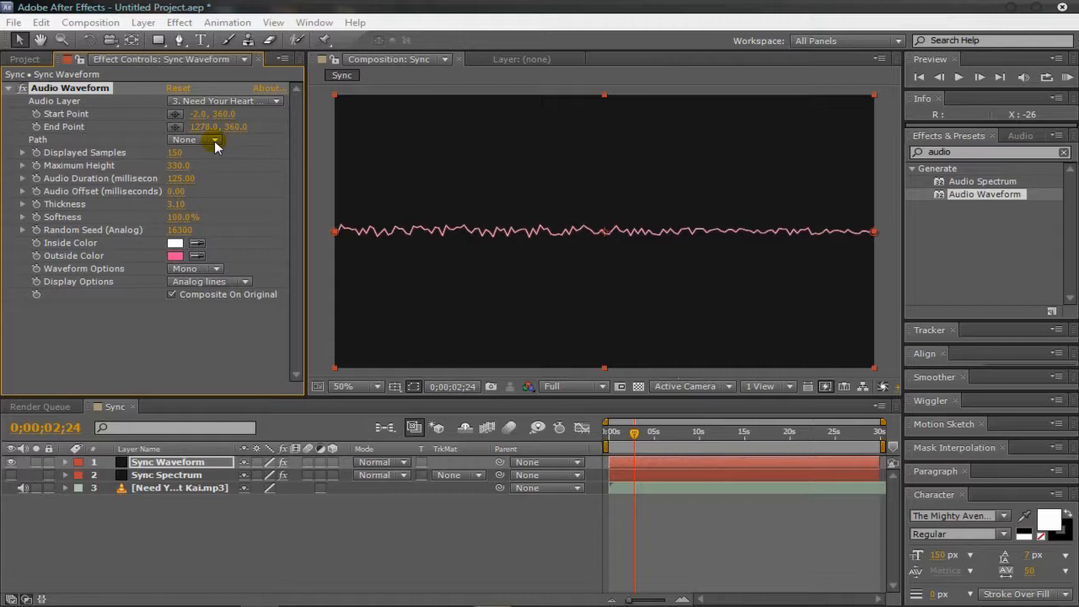
{"action": "left_click_drag", "start_coordinate": [634, 433], "coordinate": [609, 434]}
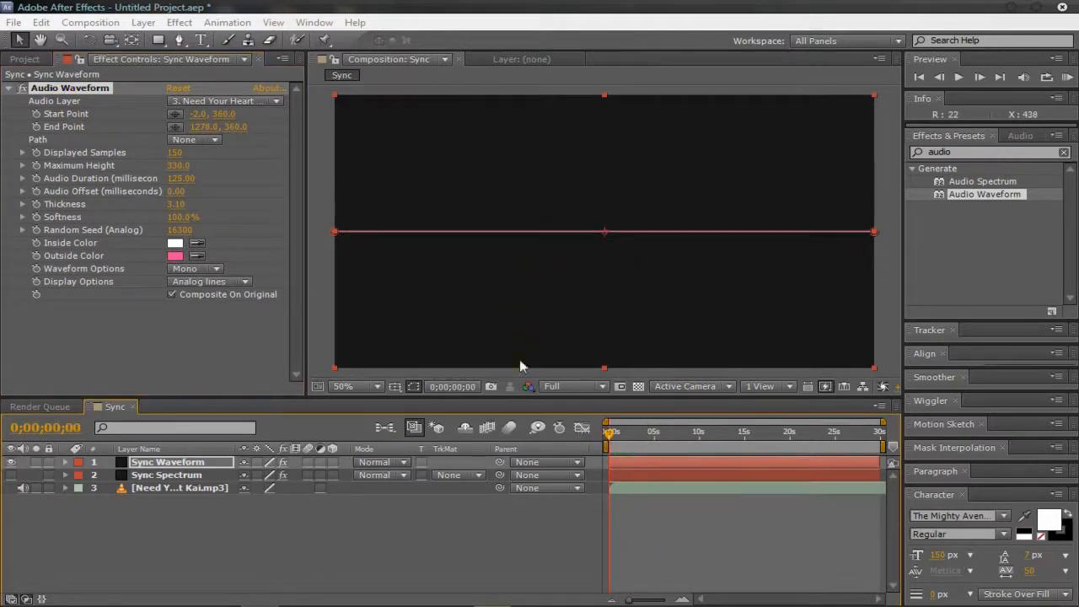
Step: Reduce the composition preview resolution to Half and play a RAM preview of the waveform
{"action": "left_click", "coordinate": [602, 387]}
{"action": "left_click", "coordinate": [605, 436]}
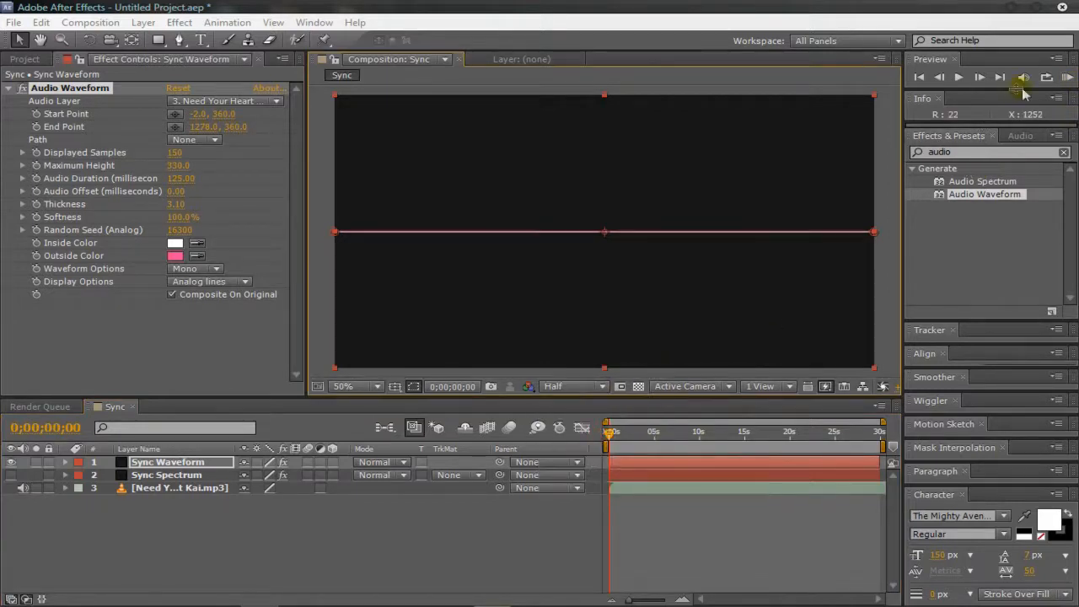
{"action": "left_click", "coordinate": [1067, 77]}
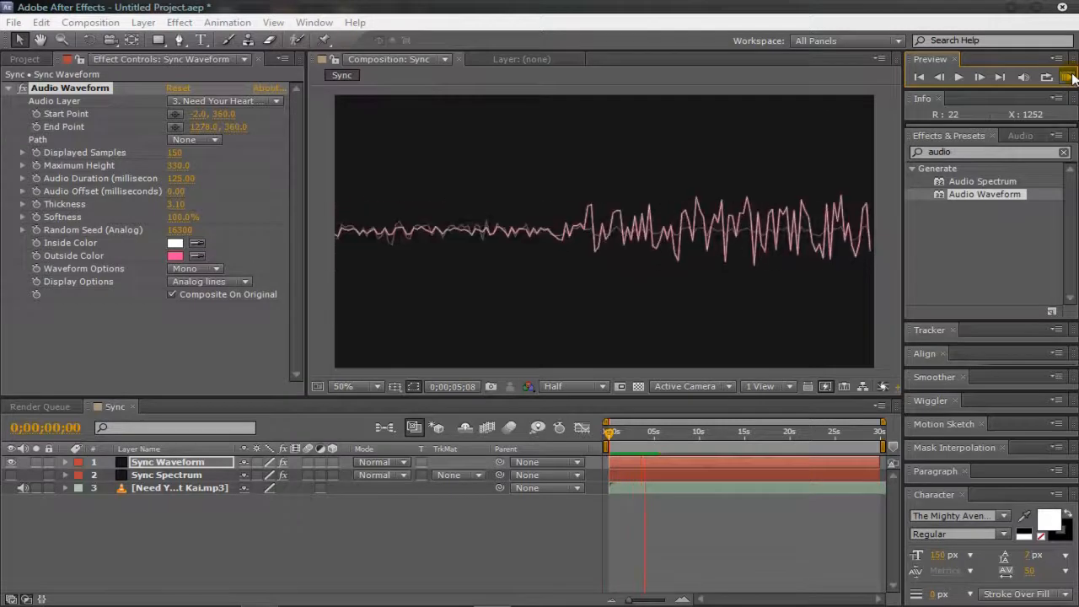
{"action": "left_click", "coordinate": [1069, 77]}
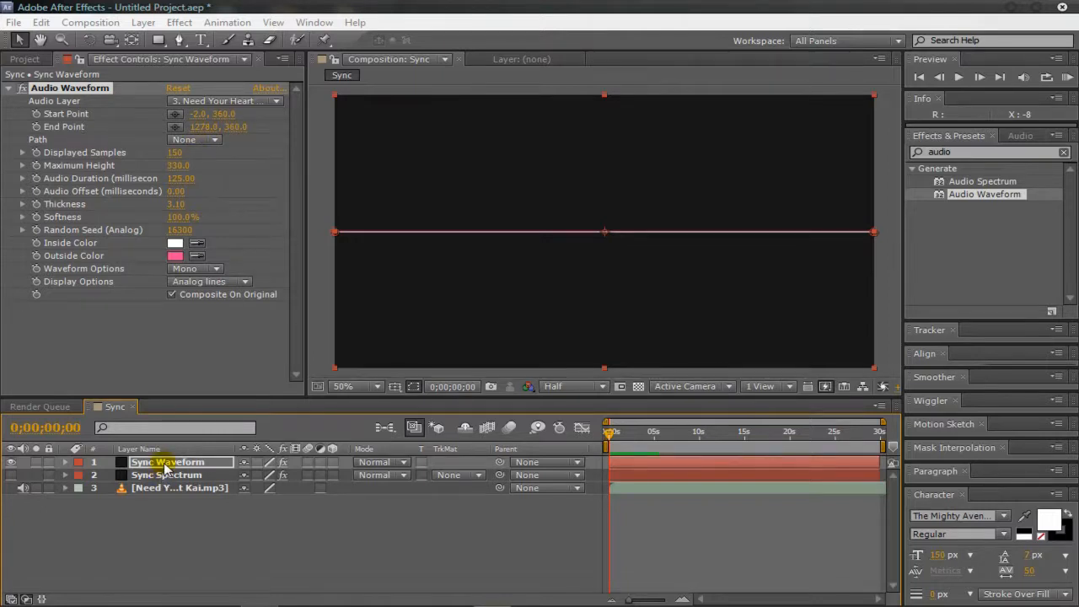
Step: Draw a pentagon mask with the Polygon Tool near the centre of the Sync Waveform layer, across the waveform line
{"action": "left_click", "coordinate": [157, 42]}
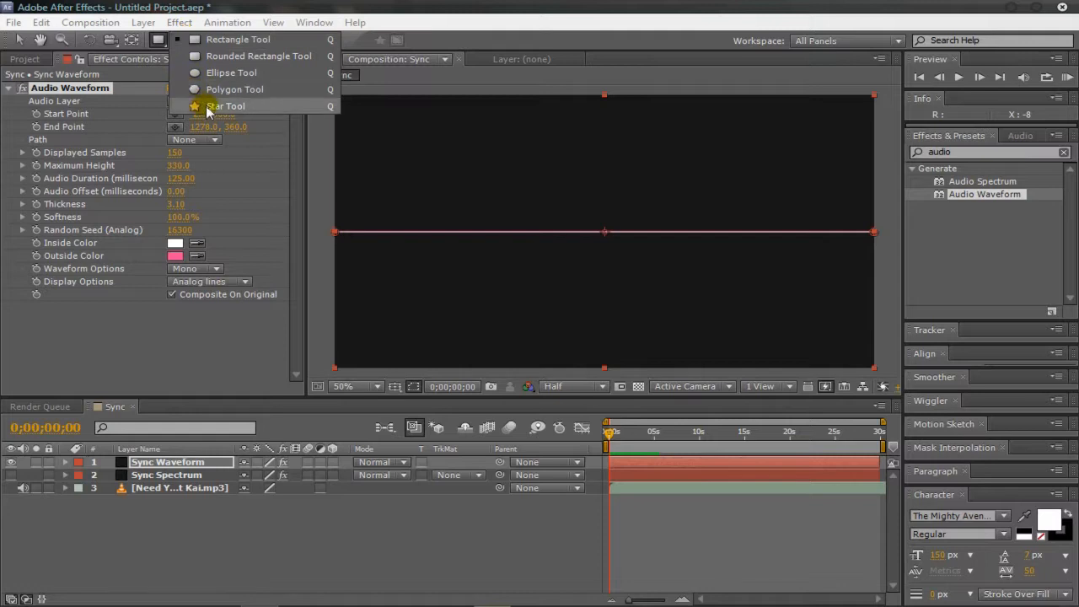
{"action": "left_click", "coordinate": [221, 73]}
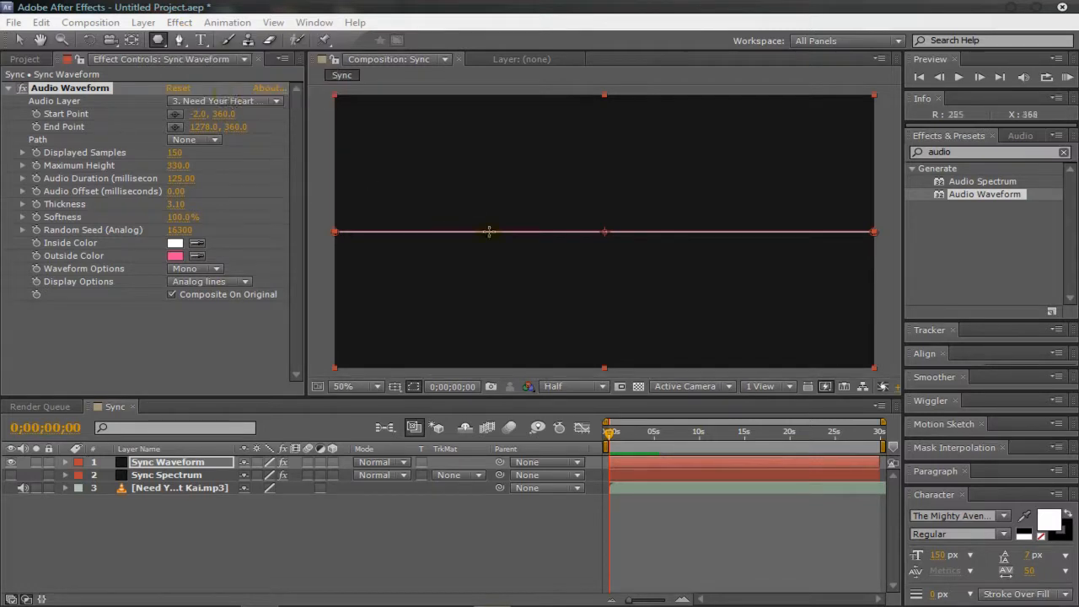
{"action": "left_click_drag", "start_coordinate": [513, 161], "coordinate": [611, 250]}
{"action": "key", "text": "ctrl+z"}
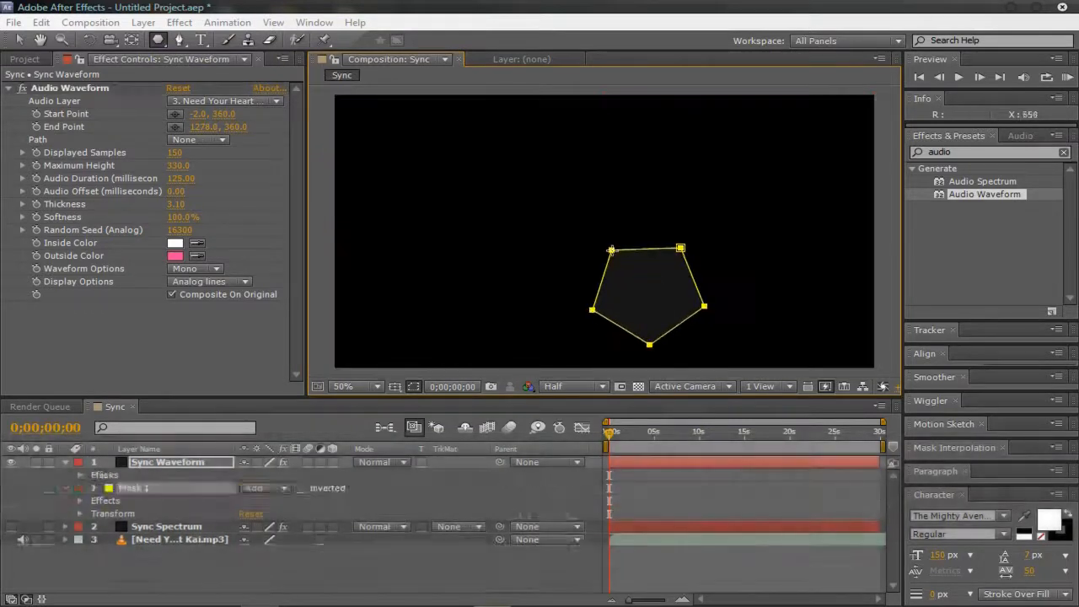
{"action": "key", "text": "z"}
{"action": "key", "text": "ctrl+z"}
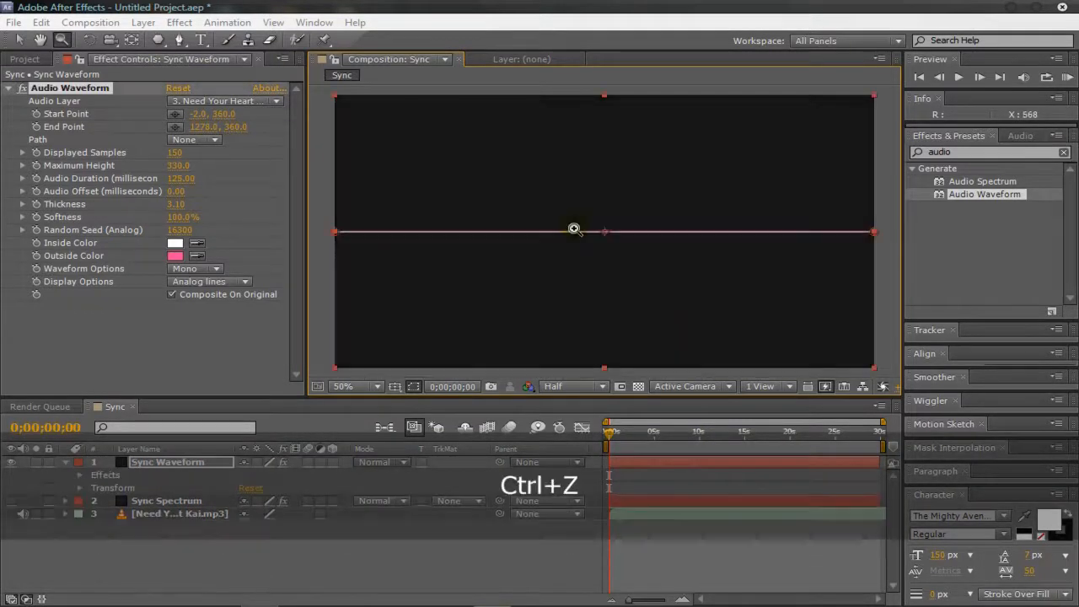
{"action": "left_click", "coordinate": [157, 39]}
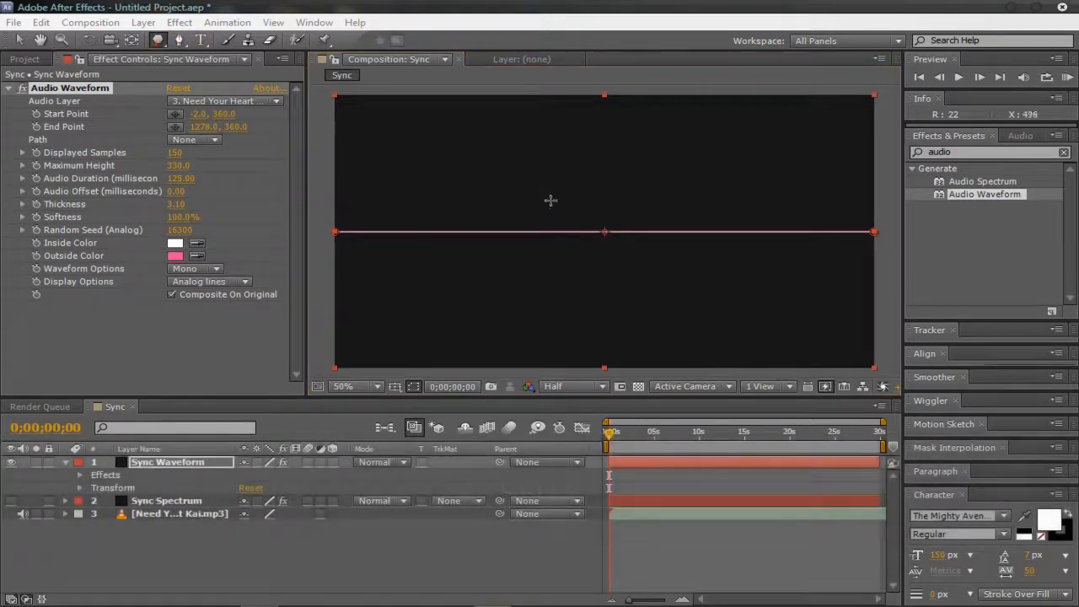
{"action": "left_click_drag", "start_coordinate": [569, 206], "coordinate": [652, 228]}
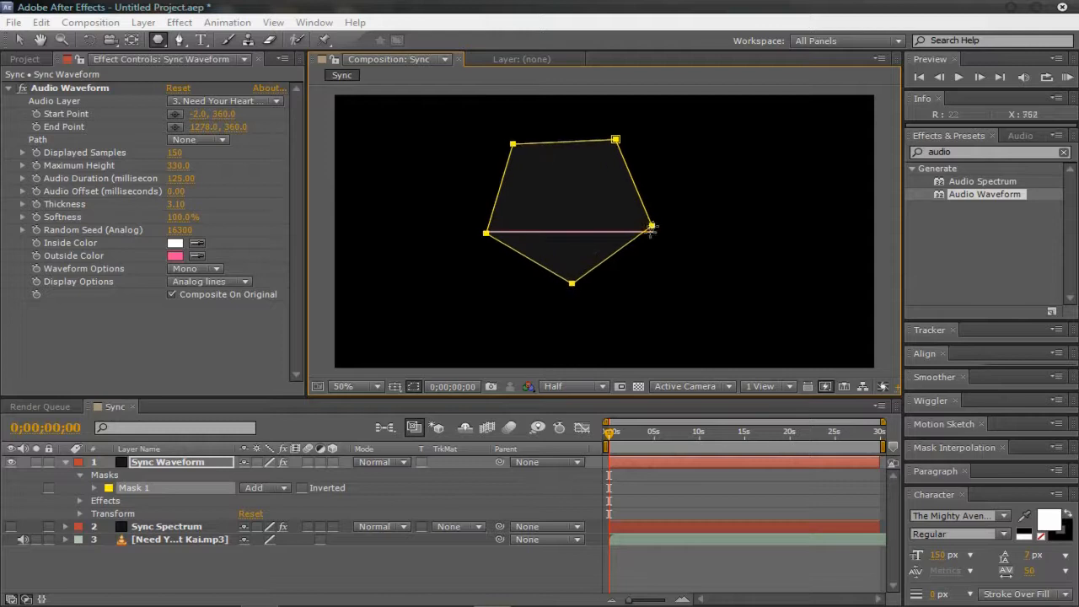
Step: Set the Audio Waveform's Path to Mask 1, switch to the Selection tool and deselect the layer
{"action": "left_click", "coordinate": [224, 141]}
{"action": "left_click", "coordinate": [230, 174]}
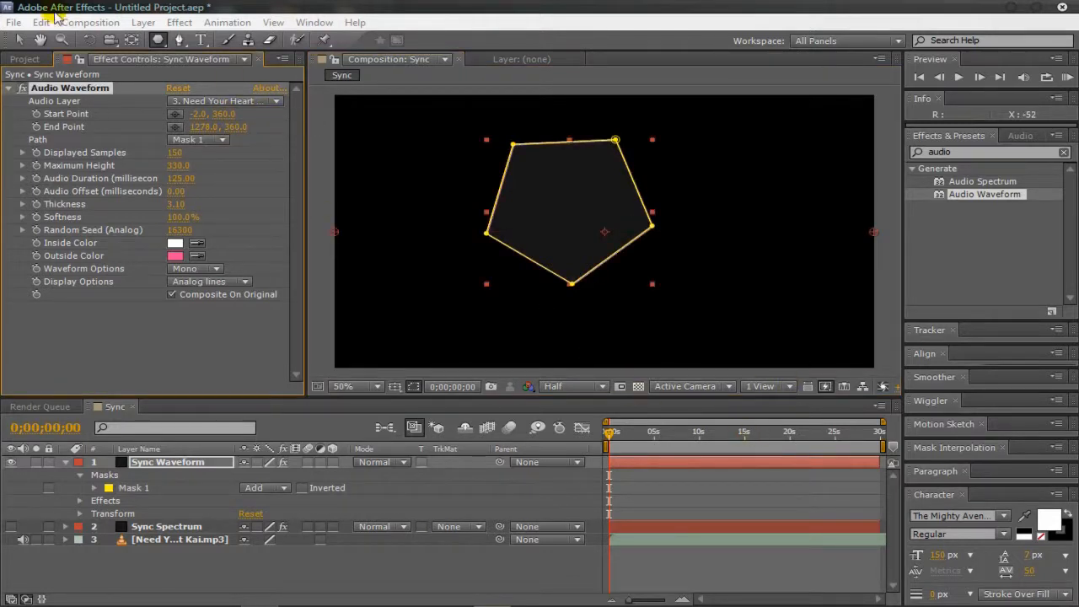
{"action": "left_click", "coordinate": [19, 39]}
{"action": "left_click", "coordinate": [319, 193]}
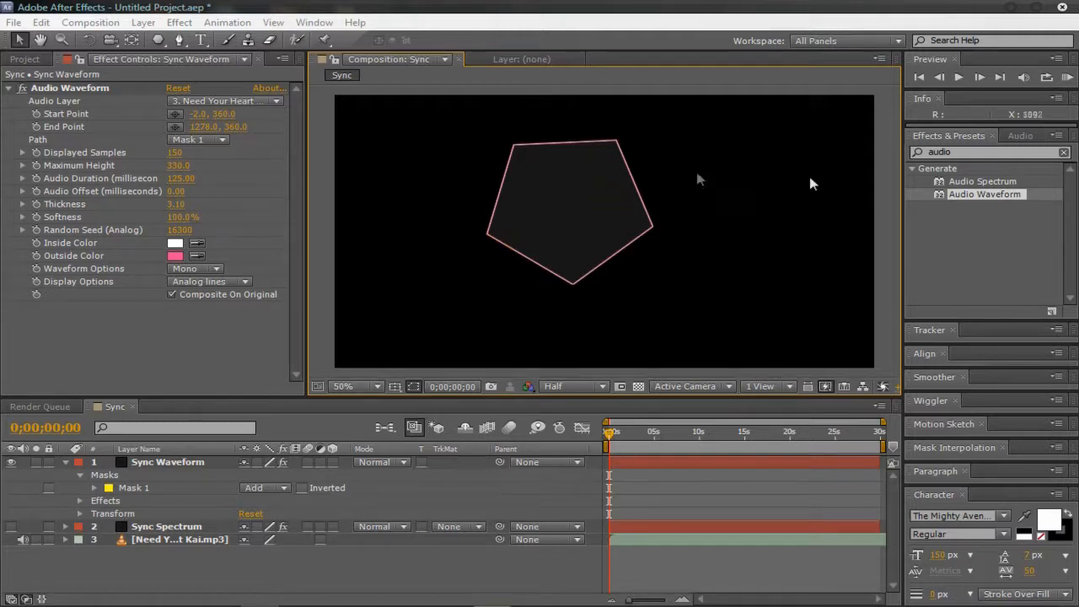
Step: Turn Composite On Original off and back on to compare the pentagon's fill, and deselect the layer
{"action": "left_click", "coordinate": [177, 296]}
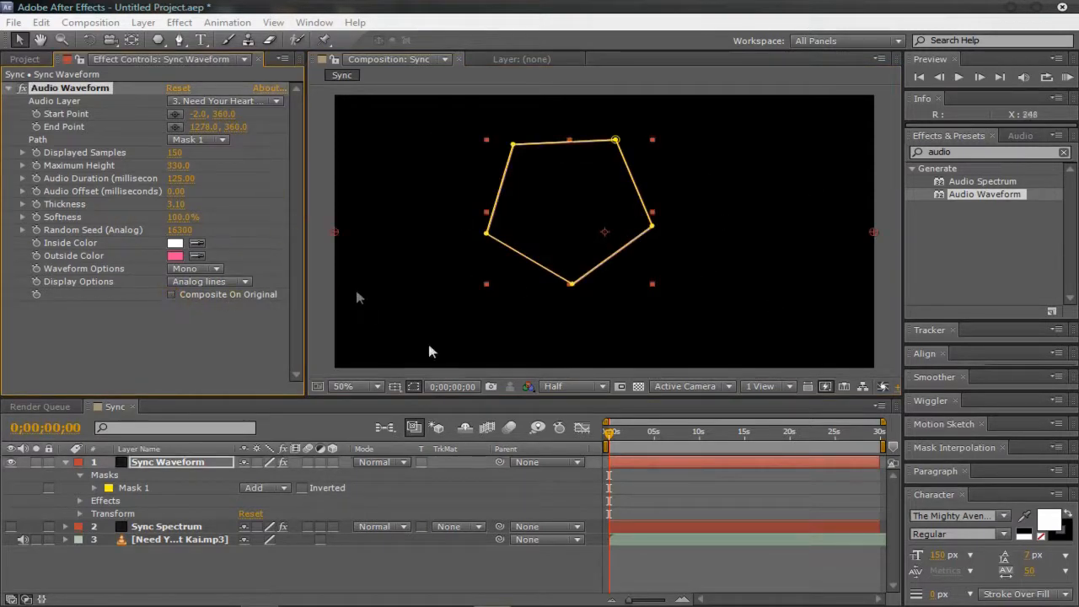
{"action": "left_click", "coordinate": [193, 297]}
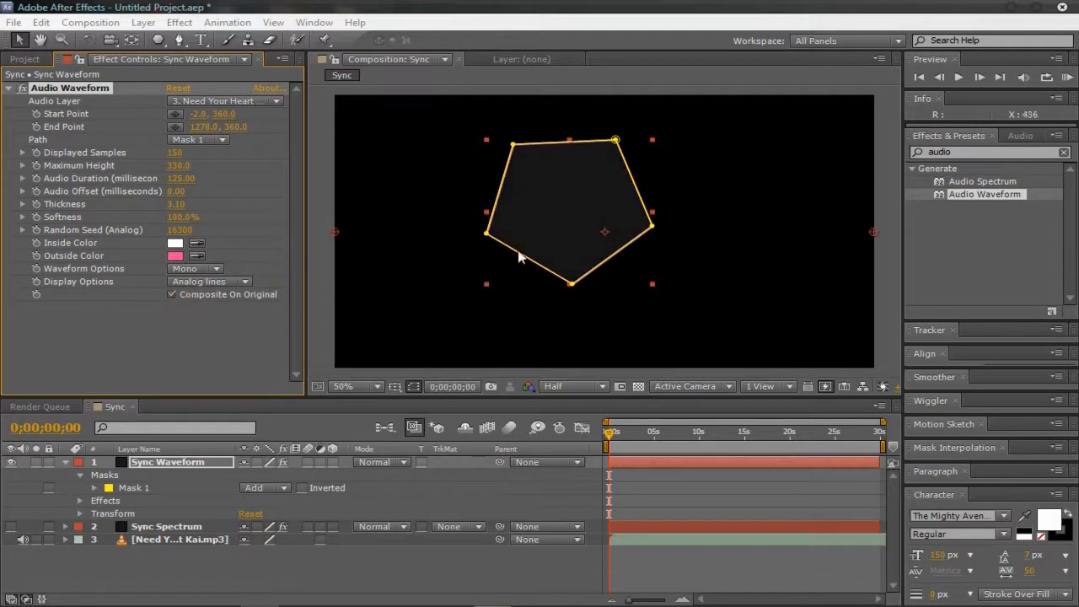
{"action": "left_click", "coordinate": [317, 130]}
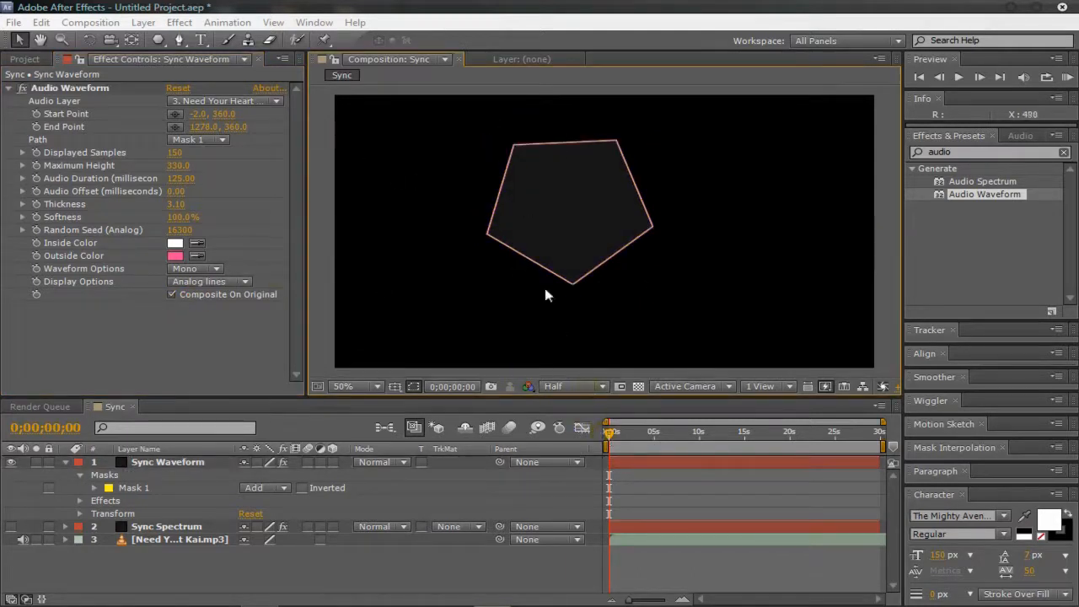
Step: Play a RAM preview of the waveform running along the pentagon mask, and stop it
{"action": "left_click", "coordinate": [1066, 78]}
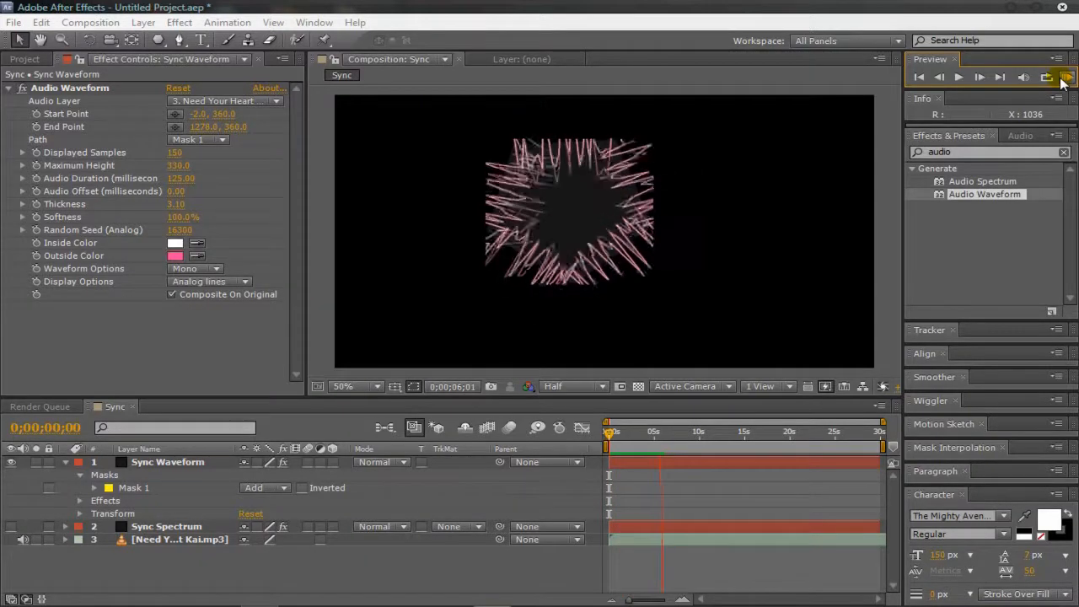
{"action": "left_click", "coordinate": [1061, 77]}
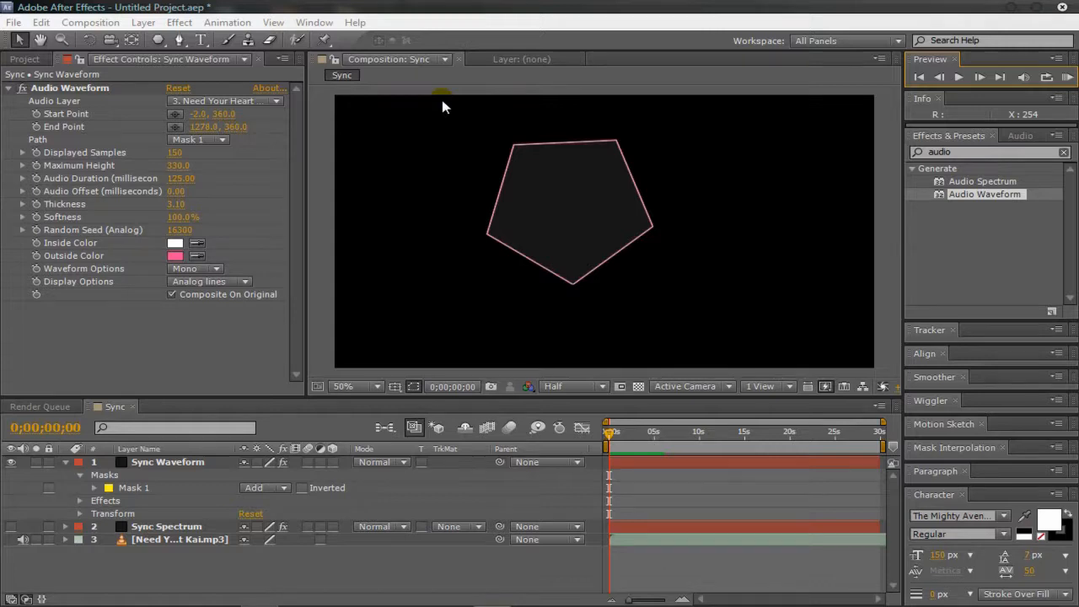
{"action": "left_click", "coordinate": [109, 487]}
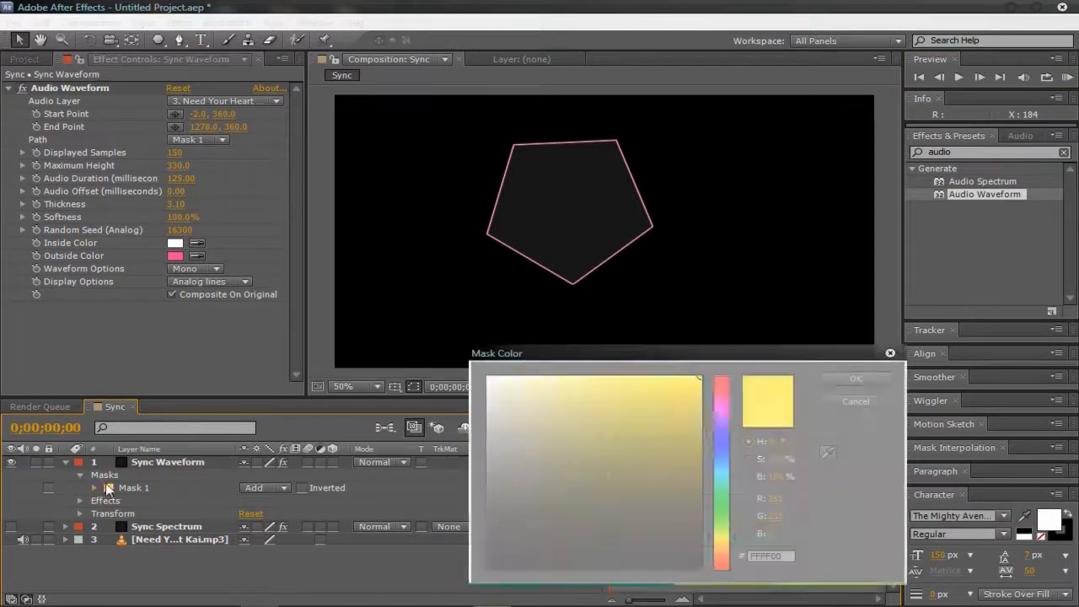
{"action": "key", "text": "Return"}
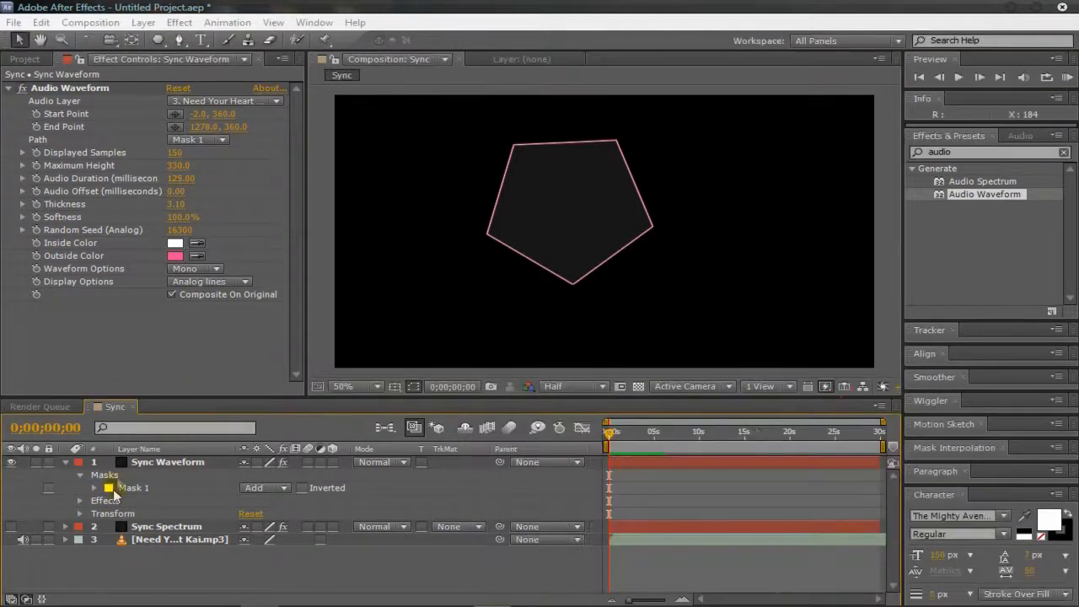
{"action": "left_click", "coordinate": [110, 489]}
{"action": "left_click", "coordinate": [839, 405]}
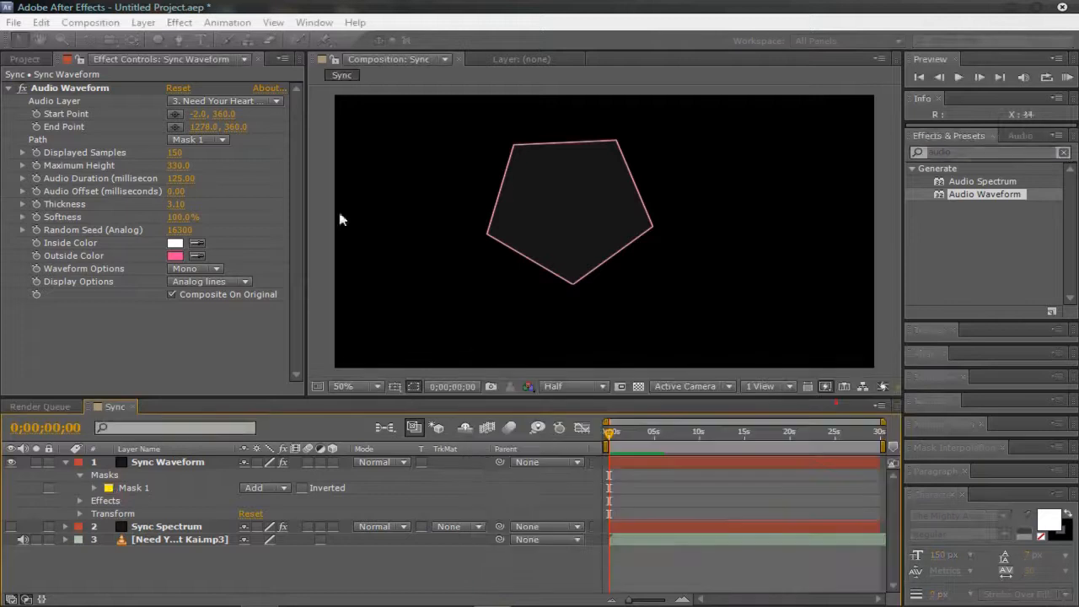
Step: Delete the pentagon mask and draw an open, curved Pen tool mask with three points across the full width of the Sync Waveform layer
{"action": "left_click", "coordinate": [143, 488]}
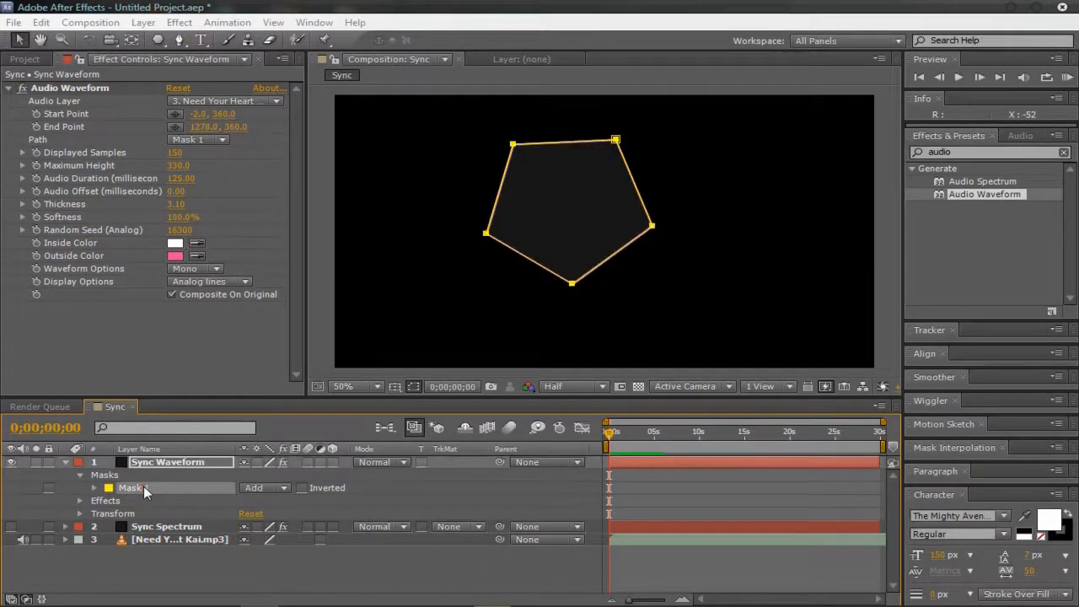
{"action": "key", "text": "Delete"}
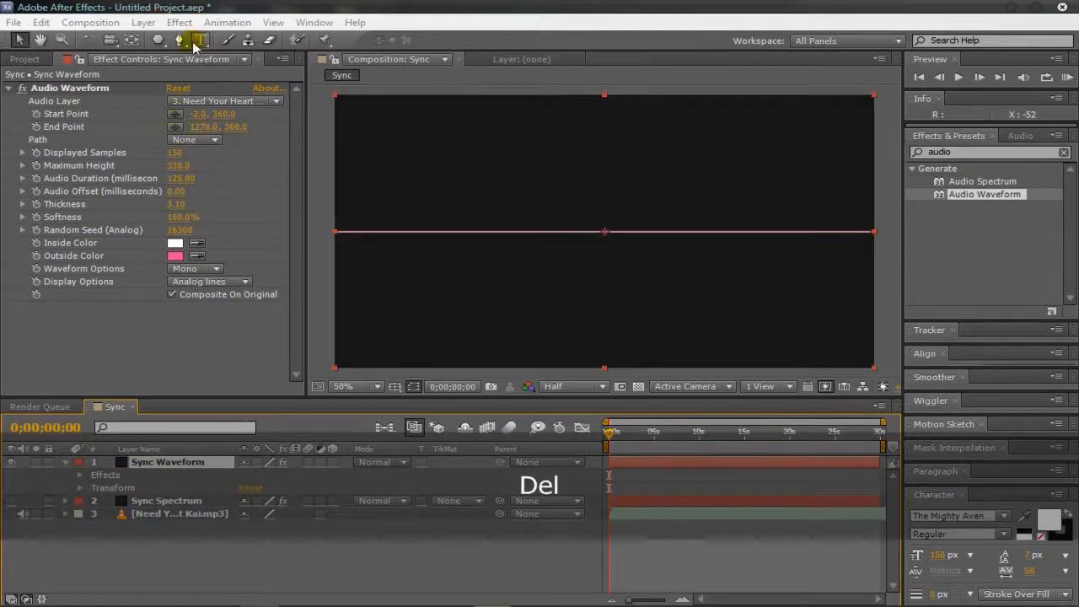
{"action": "left_click", "coordinate": [178, 40]}
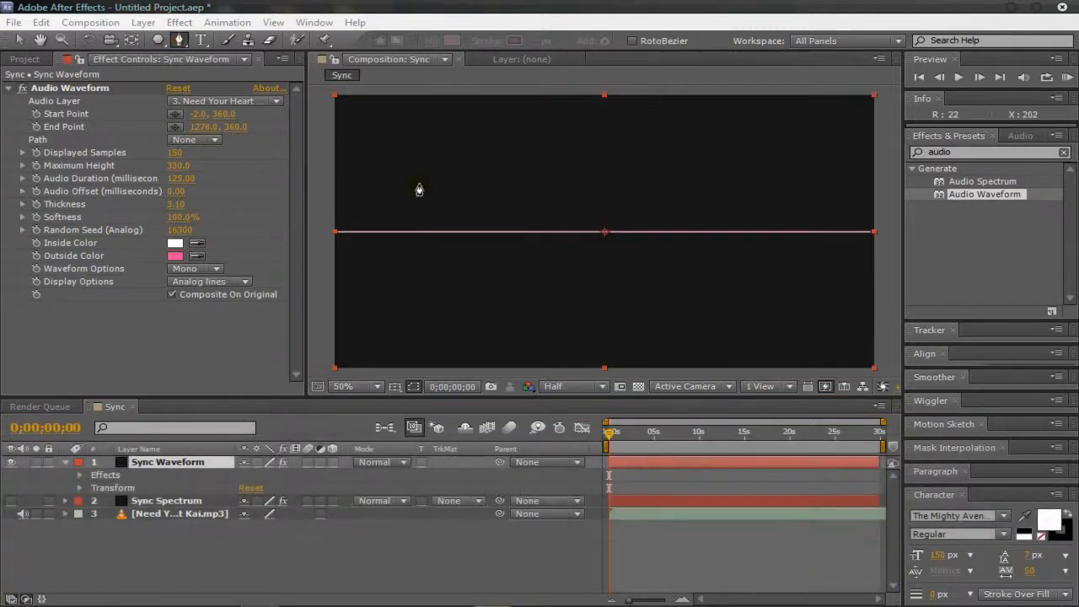
{"action": "left_click", "coordinate": [332, 177]}
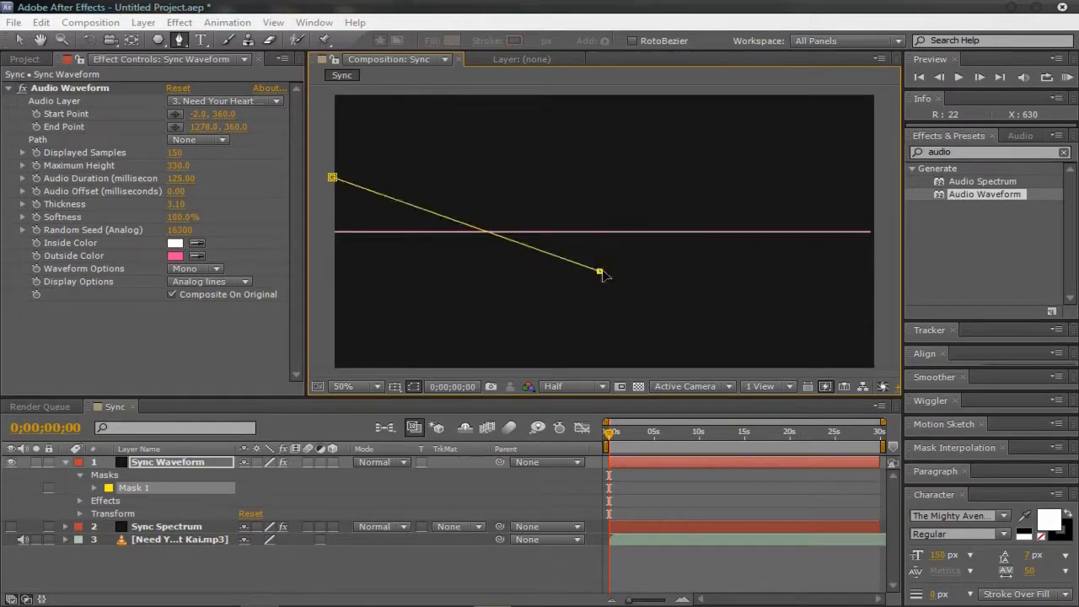
{"action": "left_click_drag", "start_coordinate": [599, 272], "coordinate": [673, 369]}
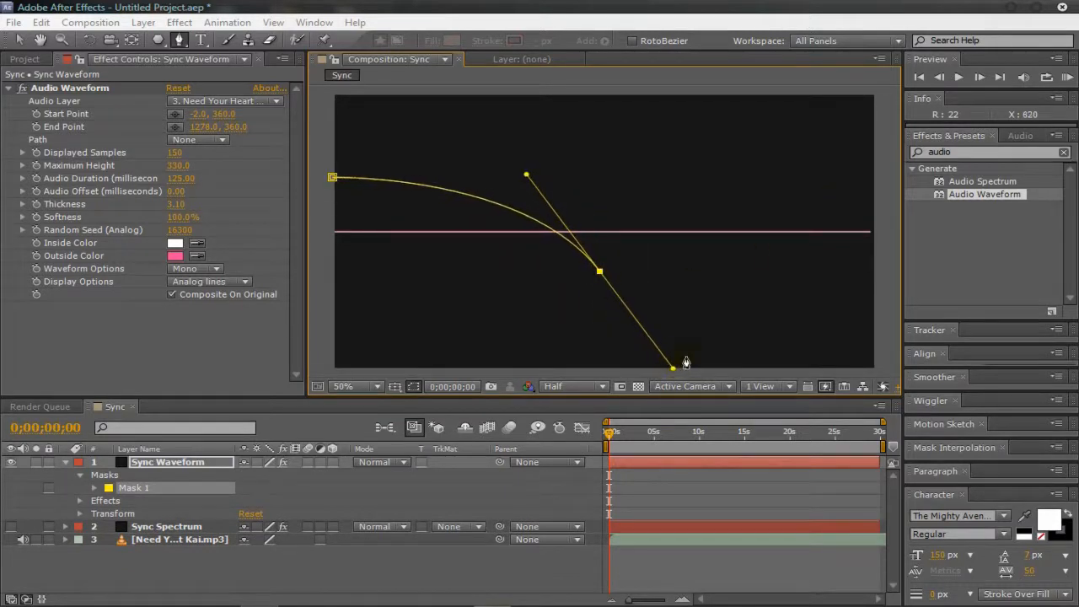
{"action": "left_click", "coordinate": [879, 170]}
{"action": "left_click_drag", "start_coordinate": [879, 170], "coordinate": [865, 83]}
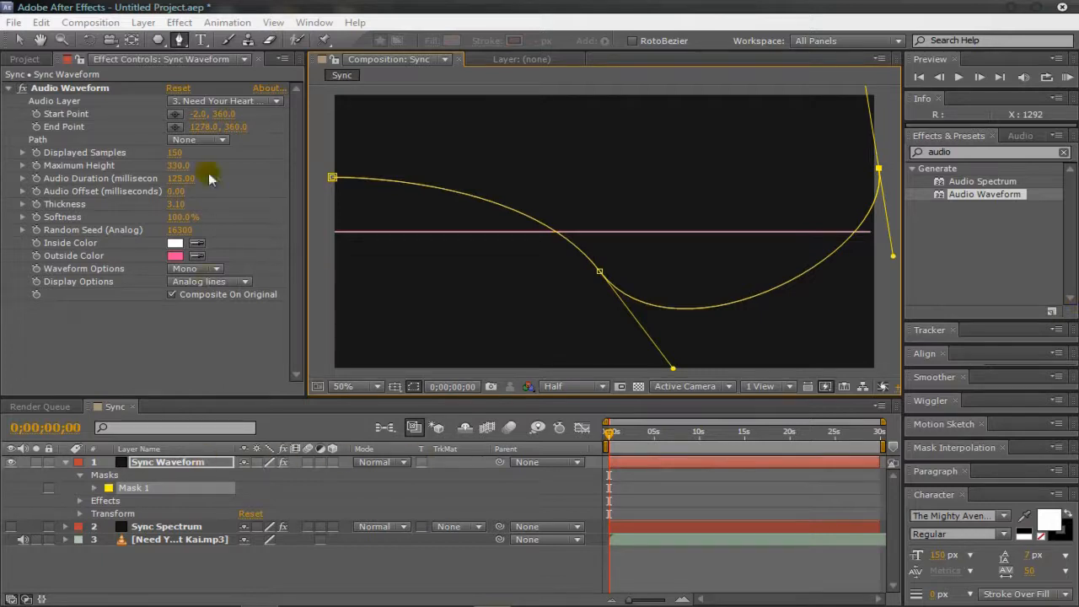
Step: Set the Audio Waveform's Path to Mask 1, play a RAM preview of the waveform along the curve and stop it
{"action": "left_click", "coordinate": [219, 139]}
{"action": "left_click", "coordinate": [221, 173]}
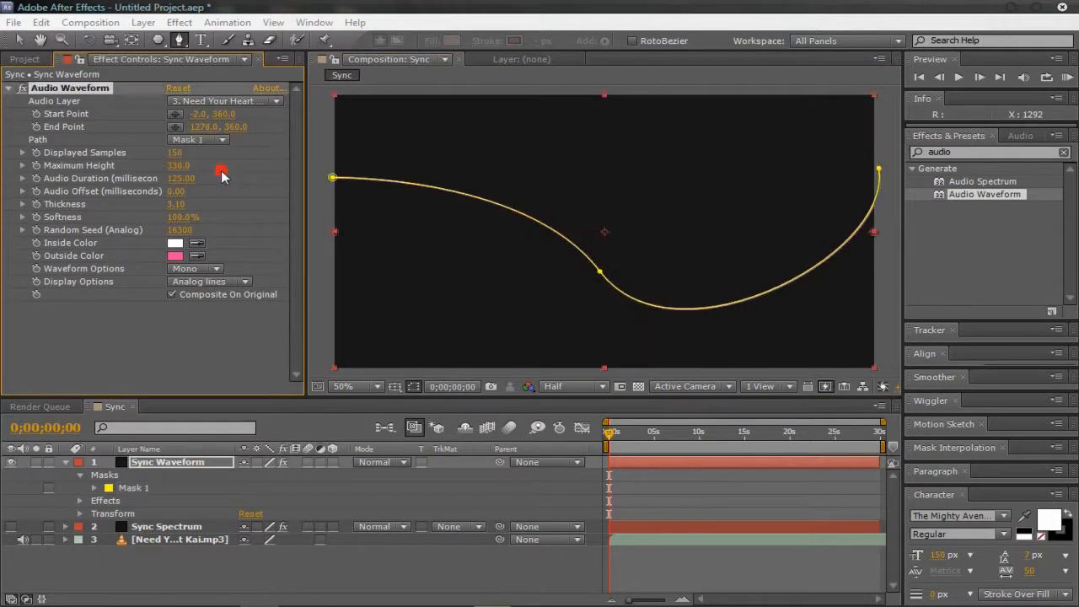
{"action": "left_click", "coordinate": [1068, 77]}
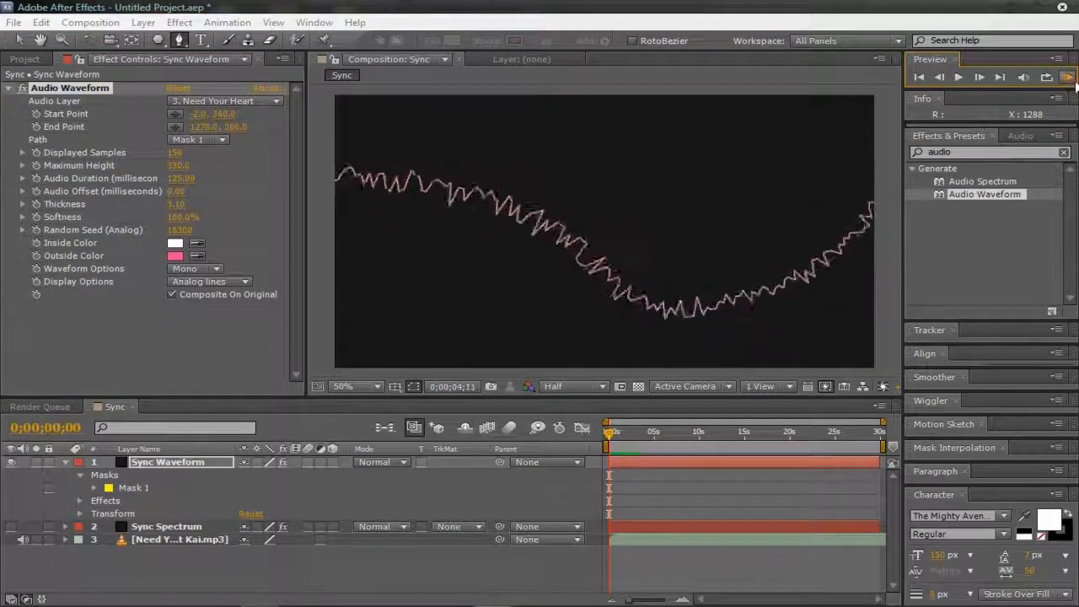
{"action": "left_click", "coordinate": [1068, 77]}
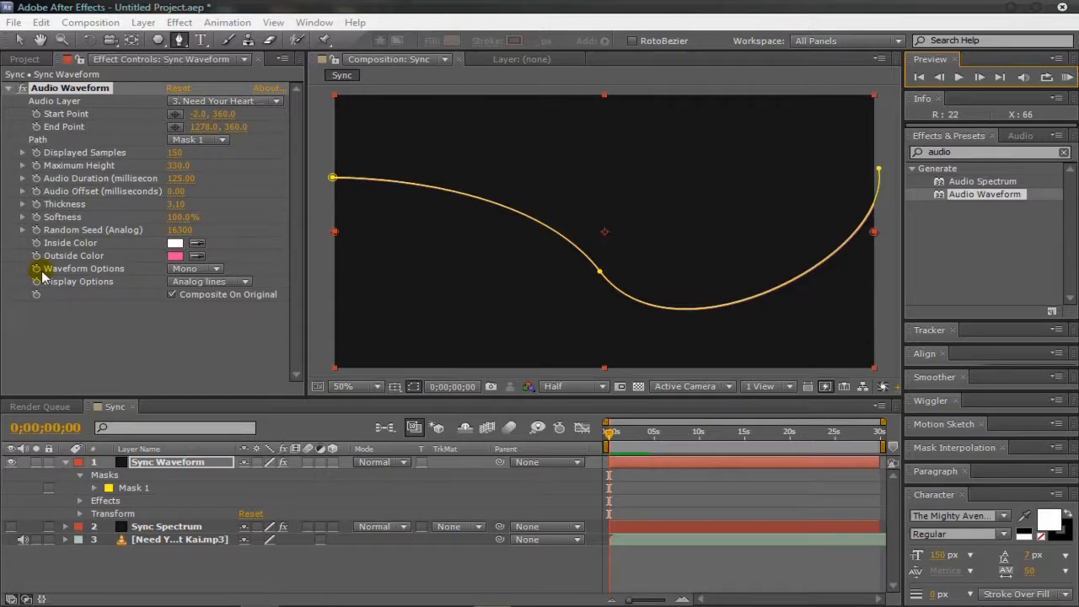
Step: Deselect the Audio Waveform effect and hide the Sync Waveform layer
{"action": "left_click", "coordinate": [82, 333]}
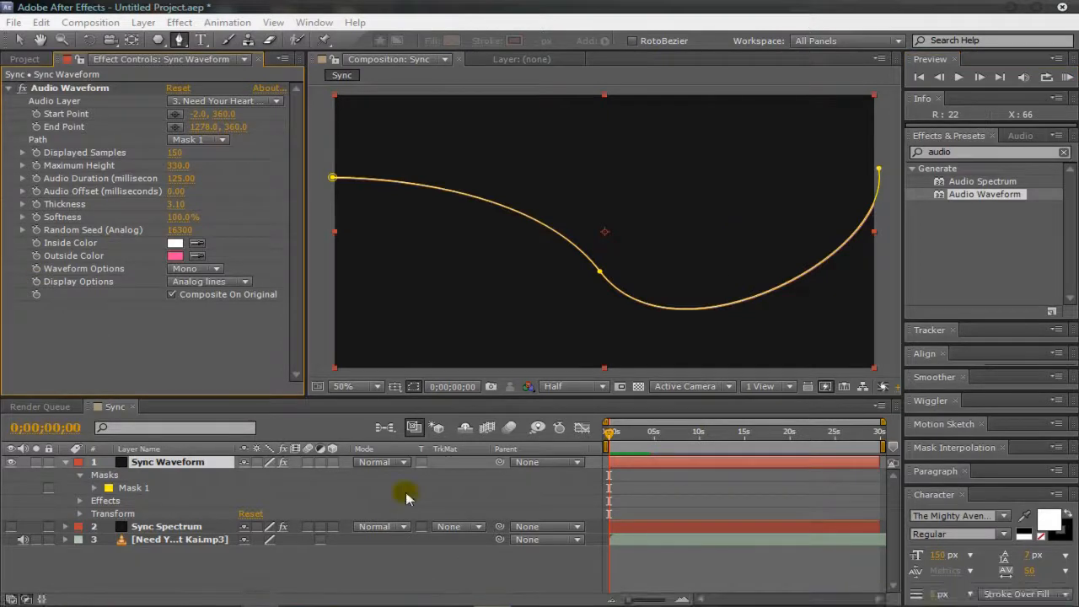
{"action": "left_click", "coordinate": [9, 468]}
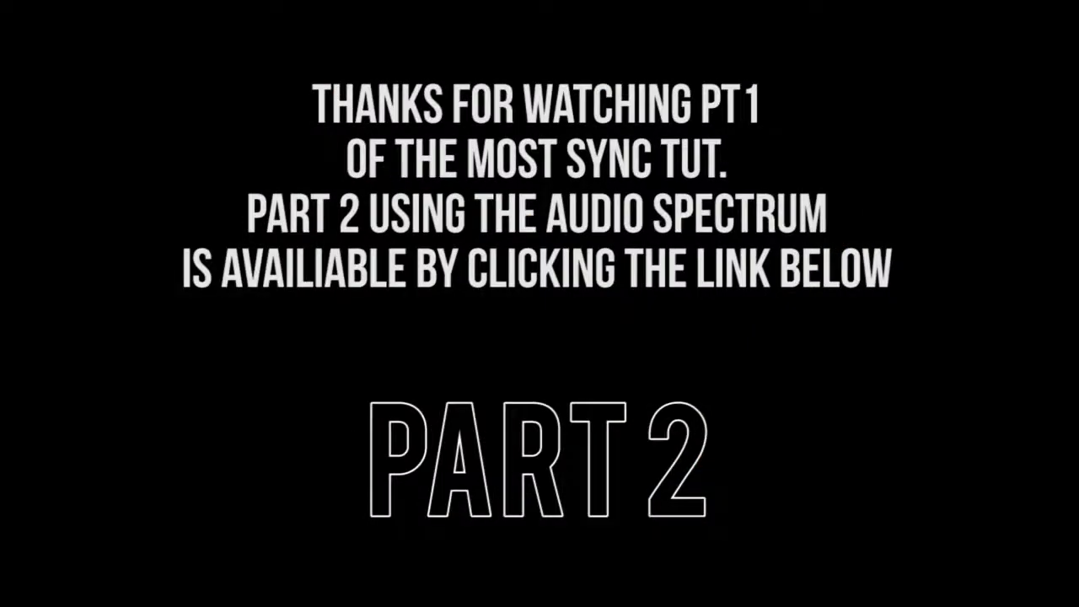